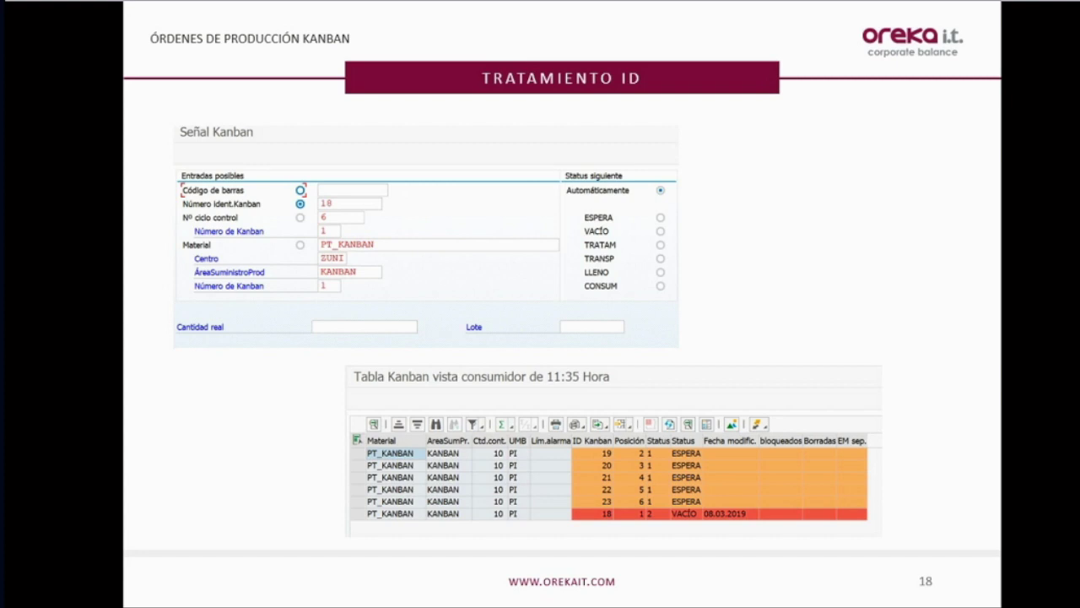
key("Right")
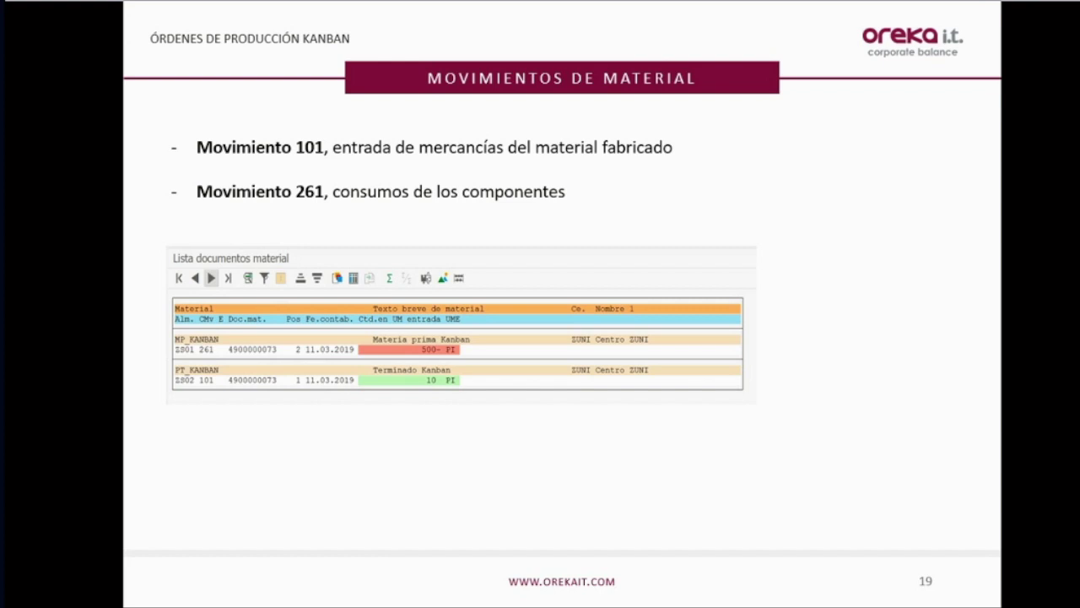
key("Right")
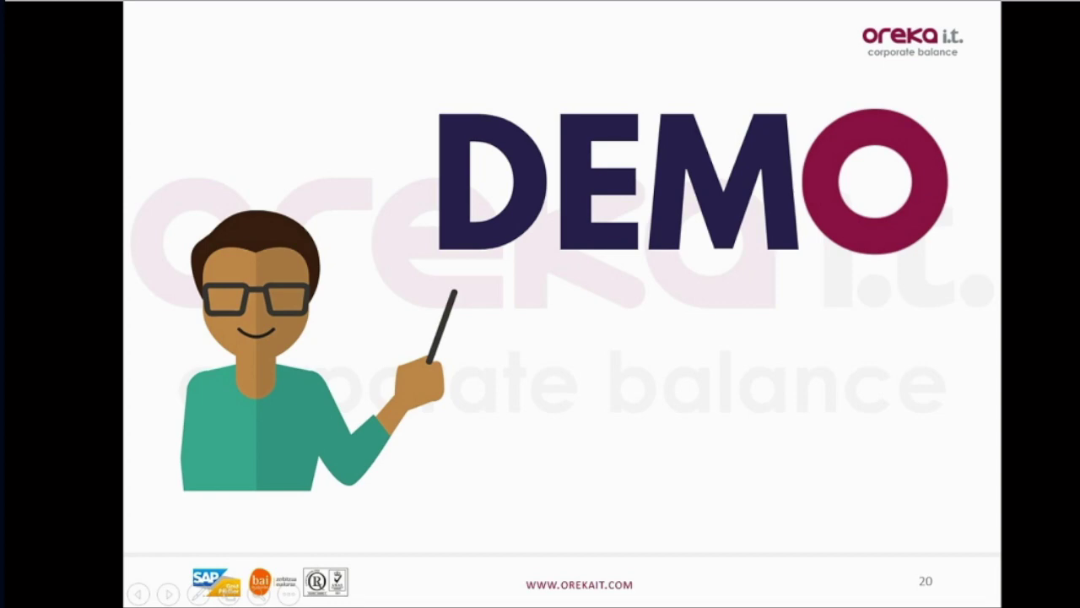
key("Escape")
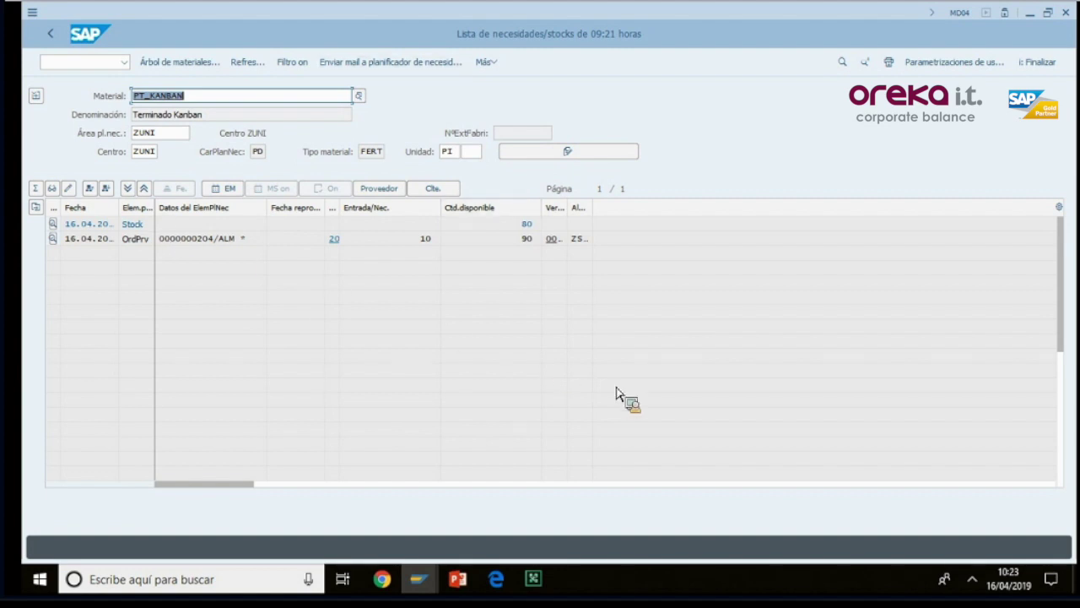
Leave the second Señal Kanban session and start transaction PK13N in it.
mouse_move(425, 588)
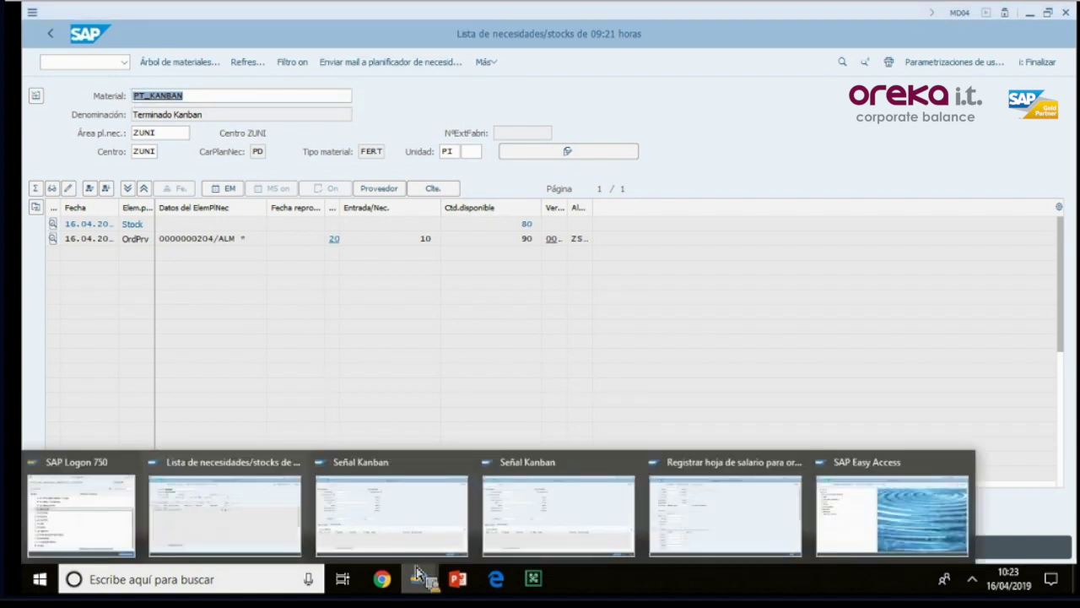
left_click(410, 537)
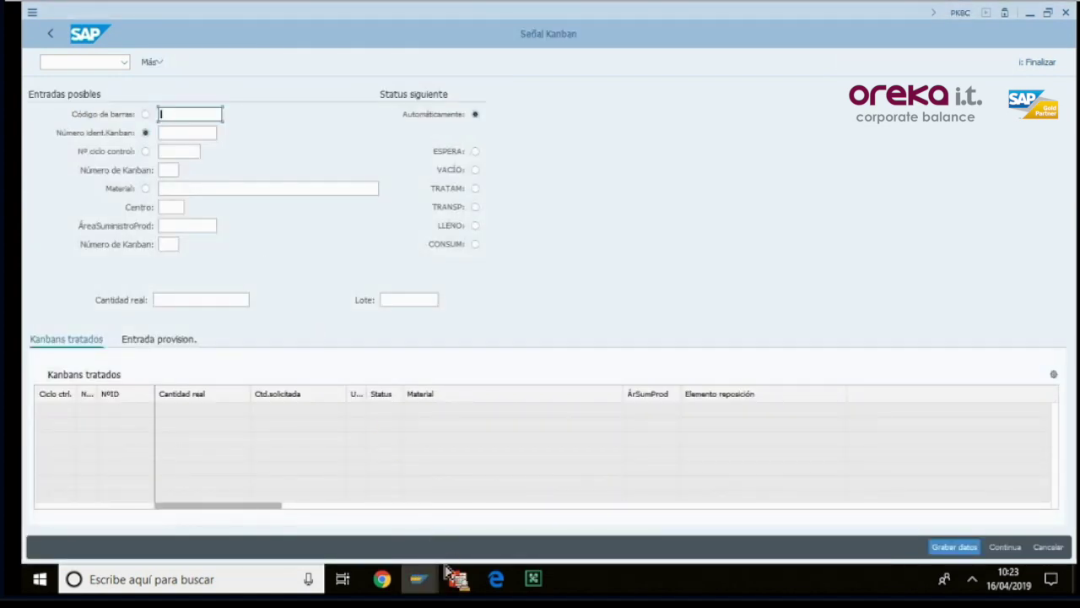
mouse_move(422, 579)
left_click(533, 521)
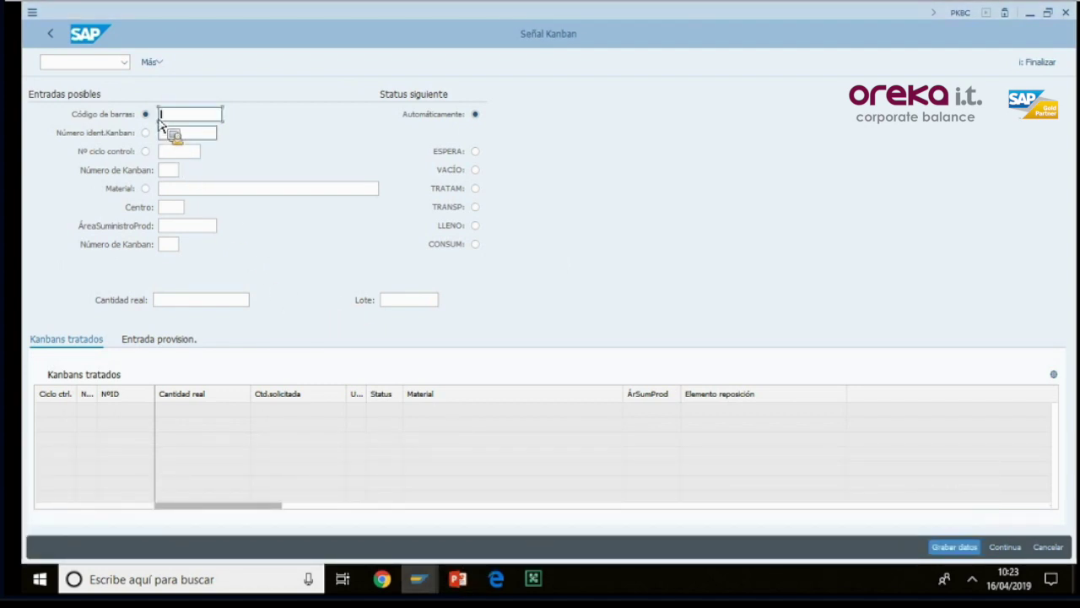
left_click(50, 33)
left_click(101, 65)
type("pk13n")
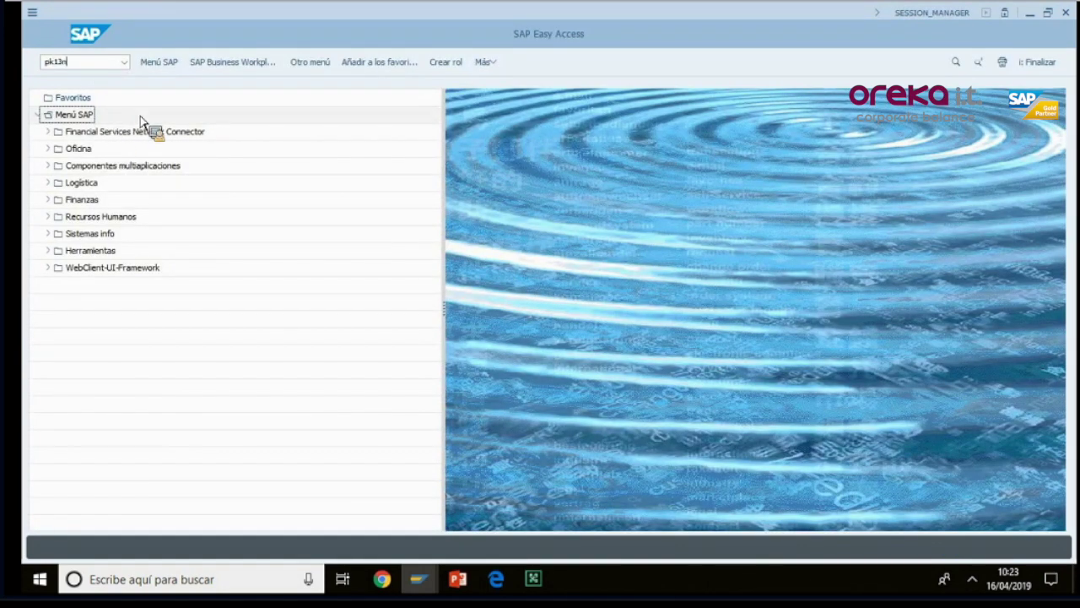
key("Return")
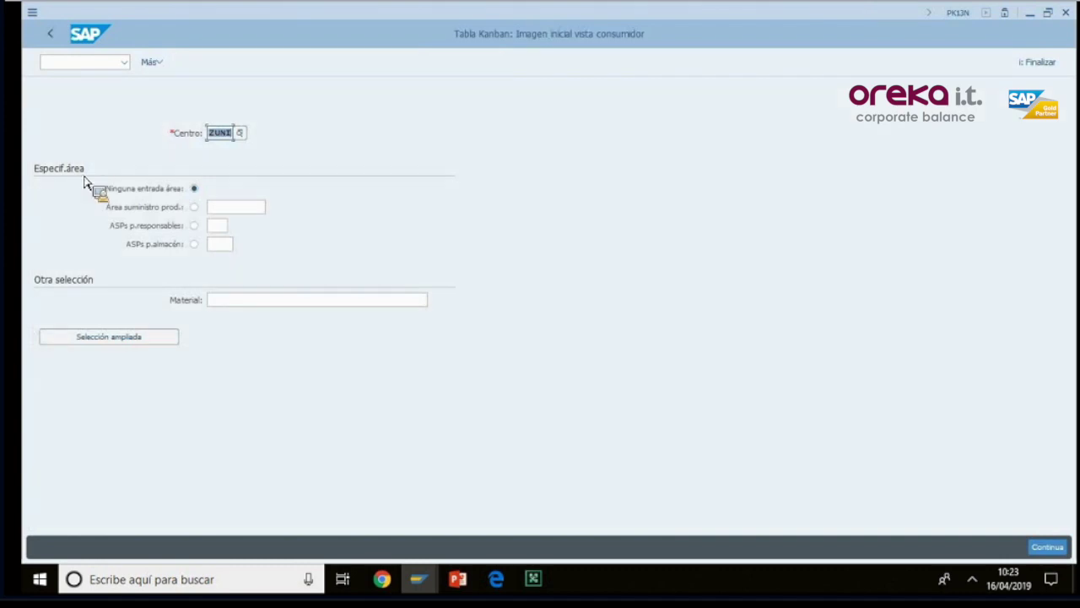
Display the consumer-view Kanban table for plant ZUNI, restricted to production supply area kanban.
left_click(225, 210)
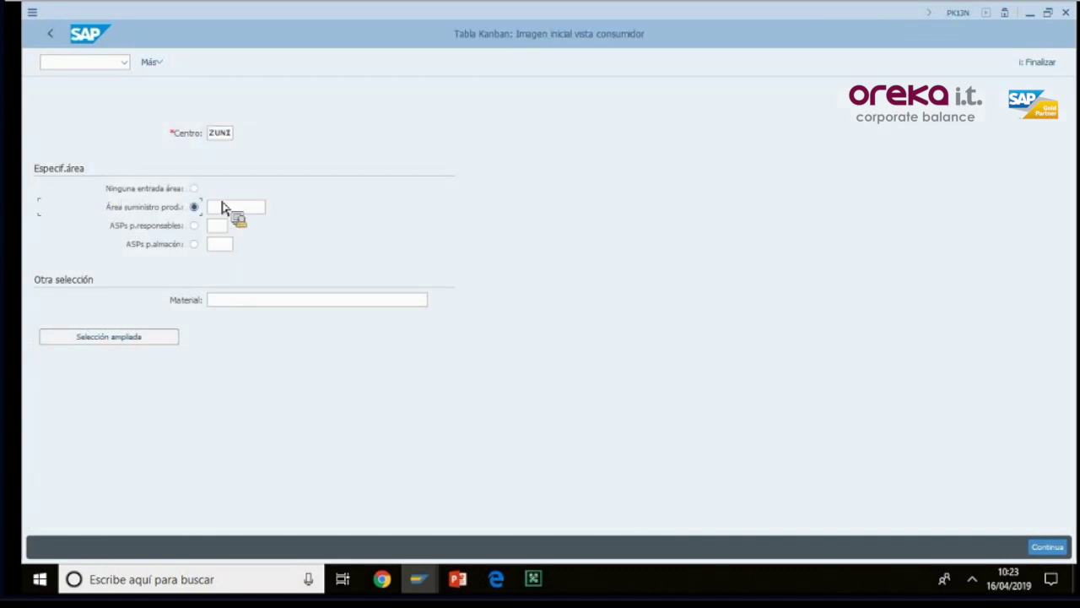
type("k")
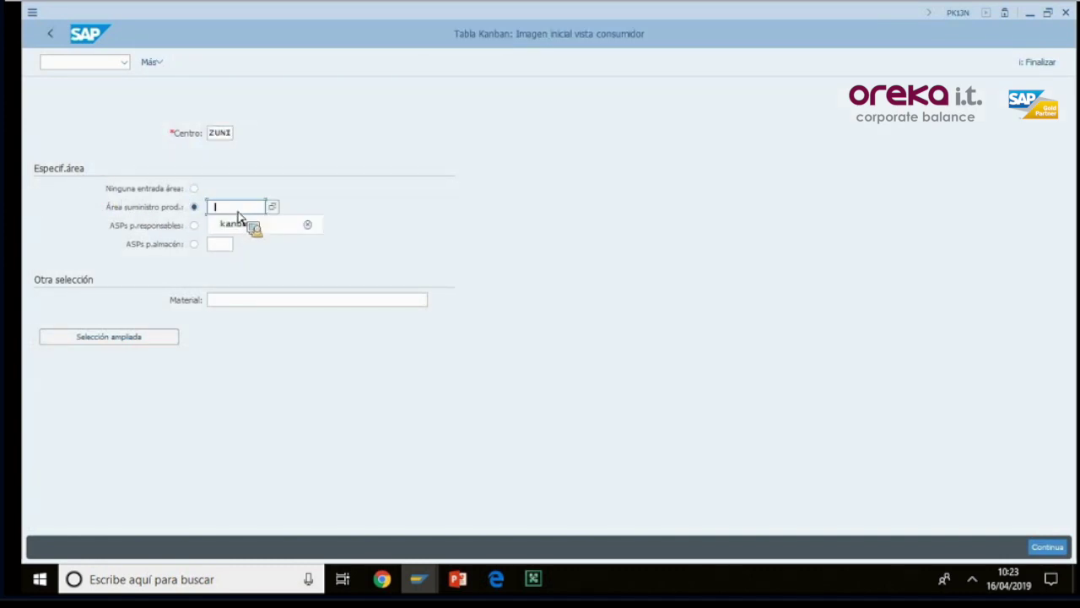
left_click(243, 224)
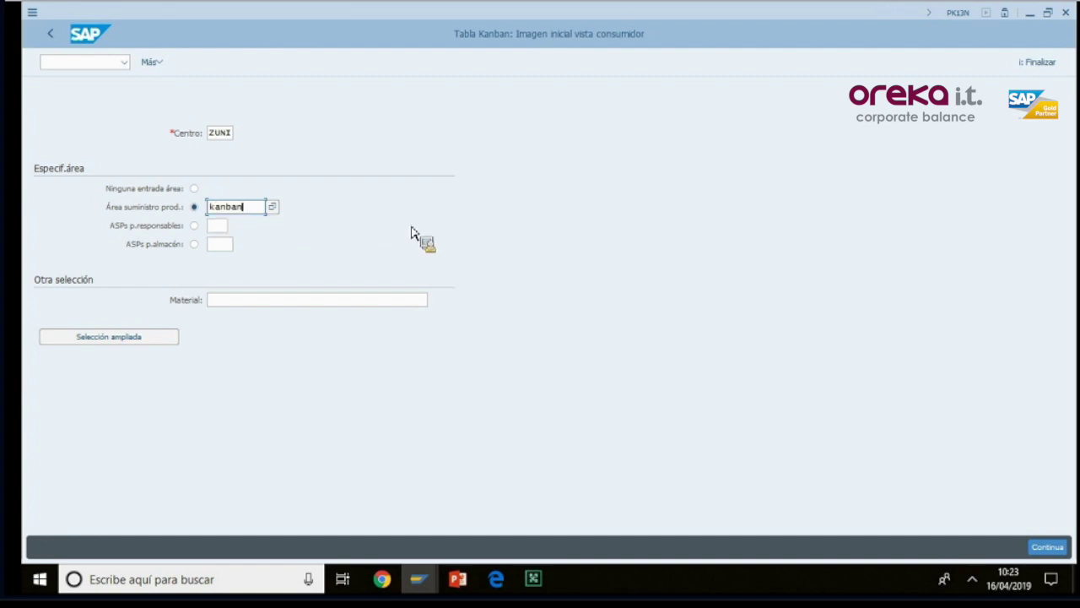
key("Return")
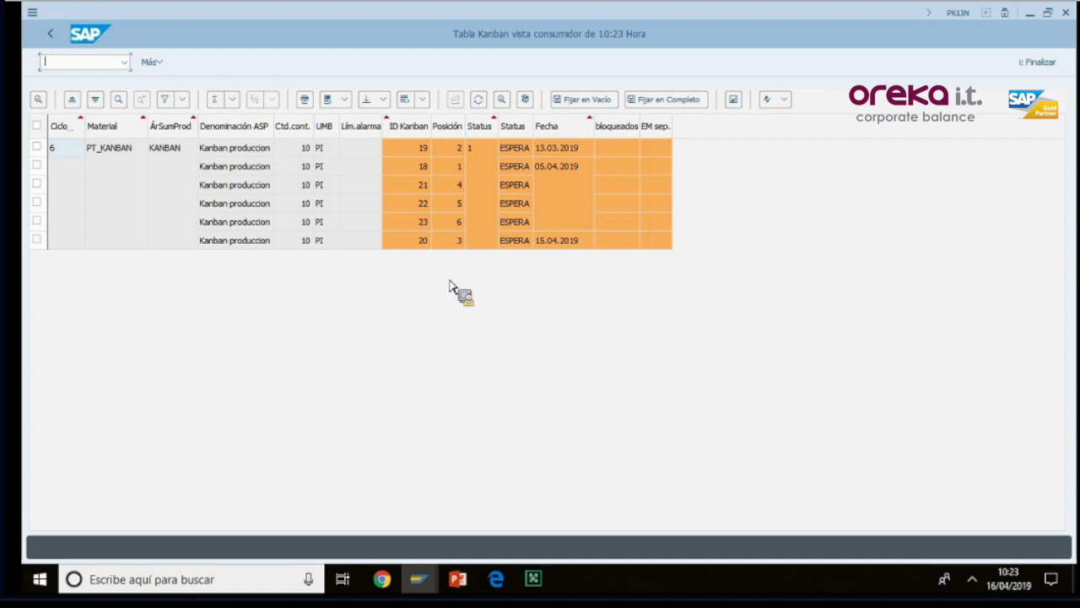
In the remaining Señal Kanban session, enter Kanban identification number 23 and save its change from ESPERA to VACÍO.
left_click_drag(420, 583, 202, 142)
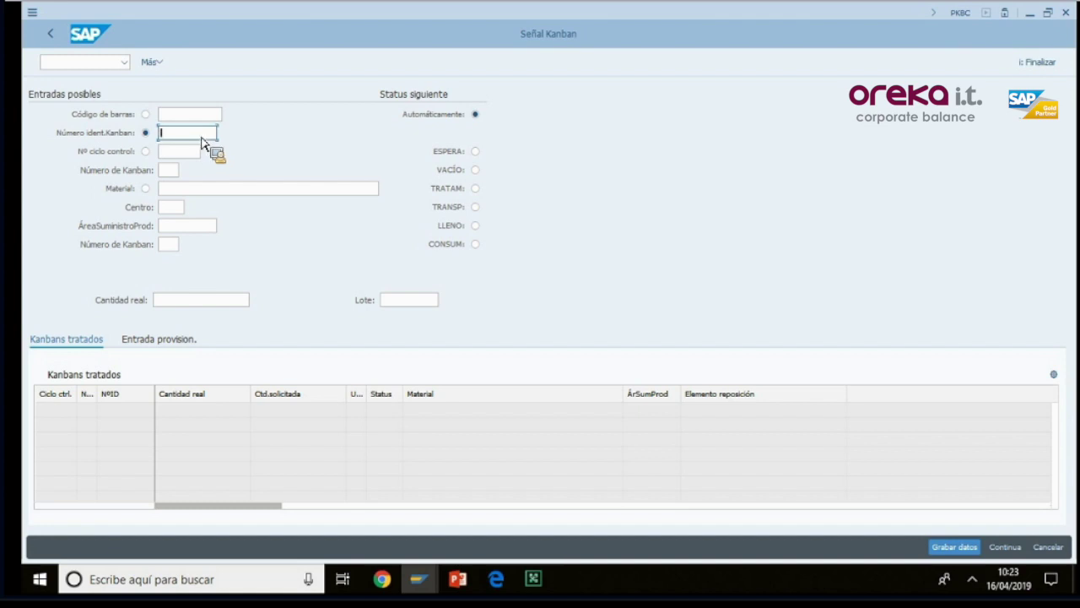
left_click_drag(202, 143, 202, 143)
type("23")
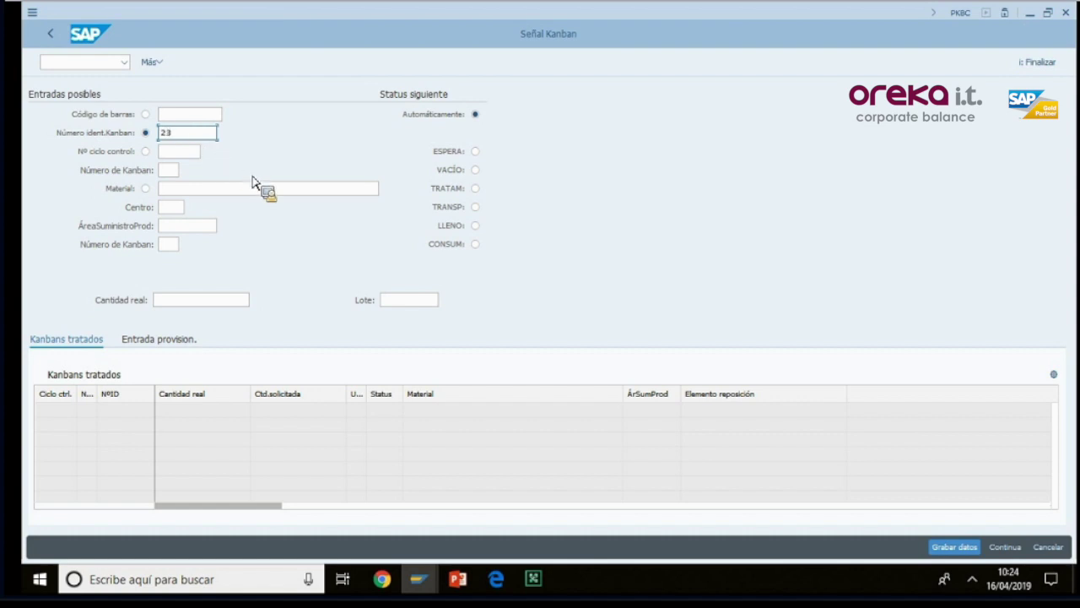
key("Return")
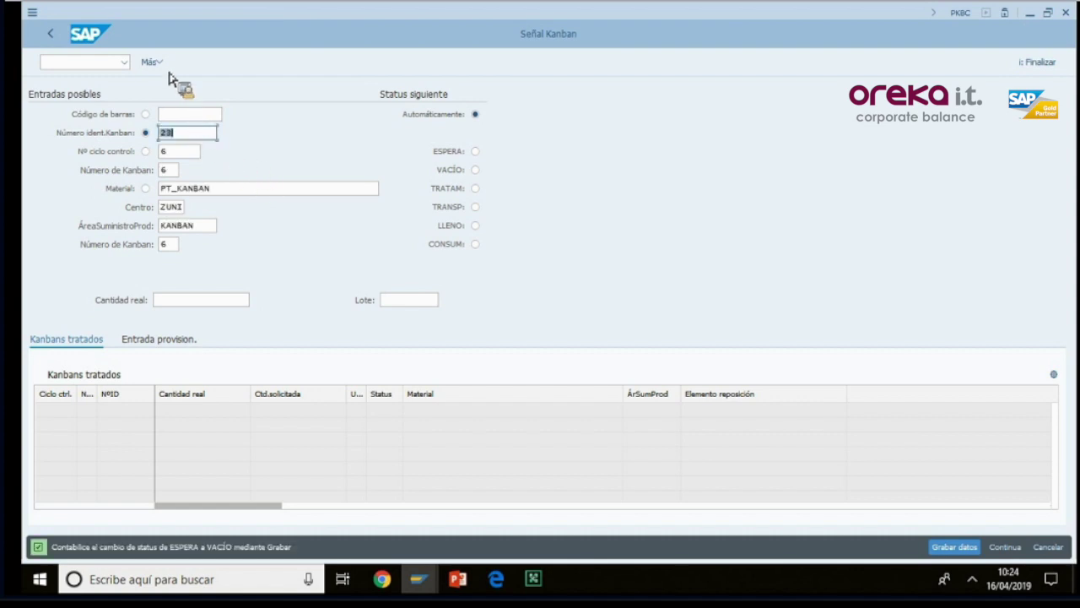
left_click(151, 62)
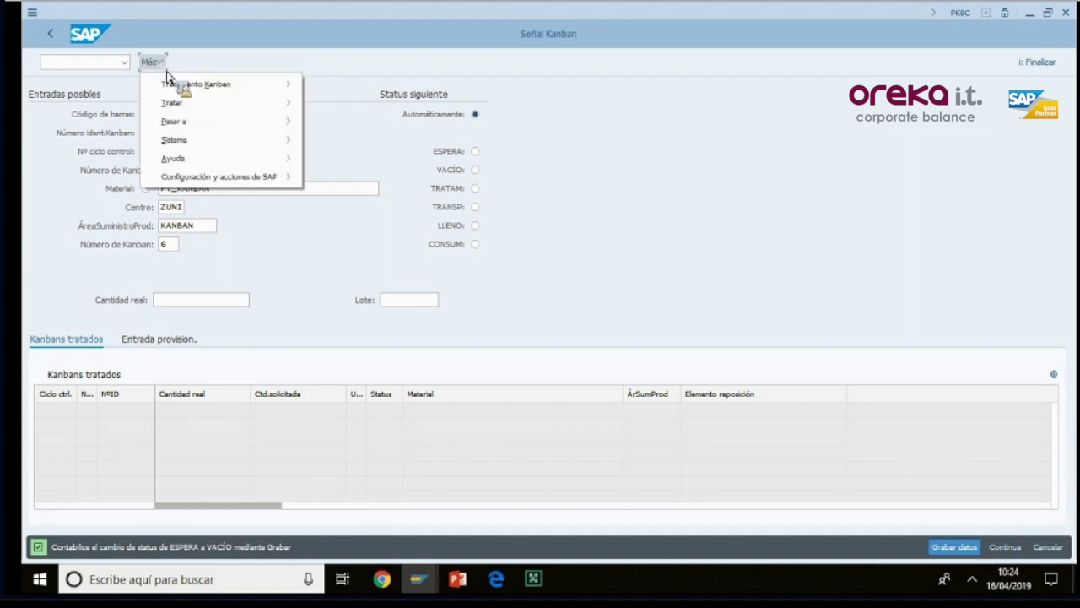
mouse_move(193, 102)
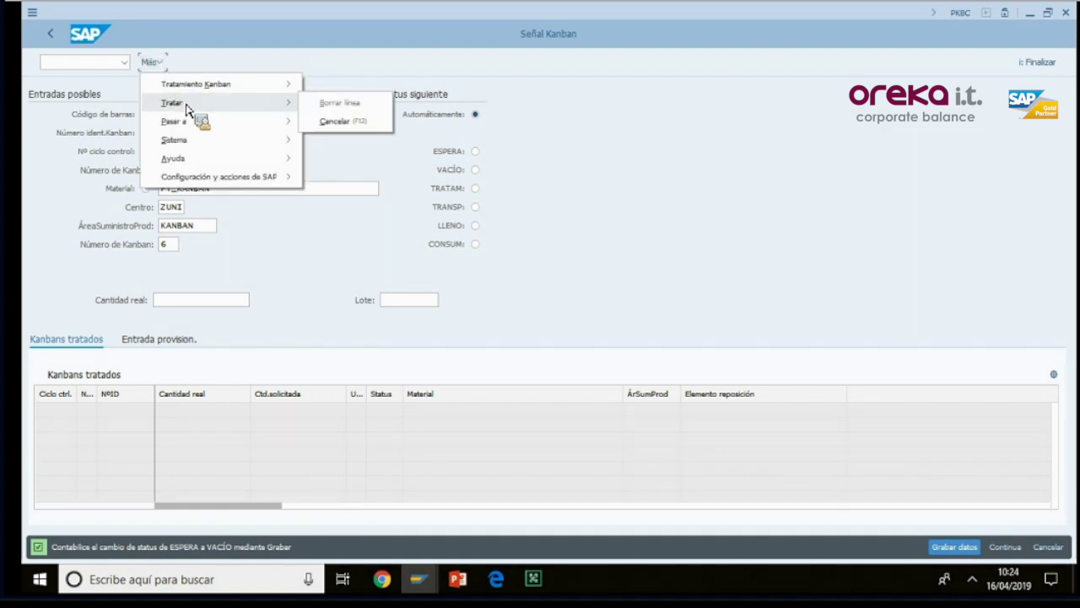
left_click(230, 65)
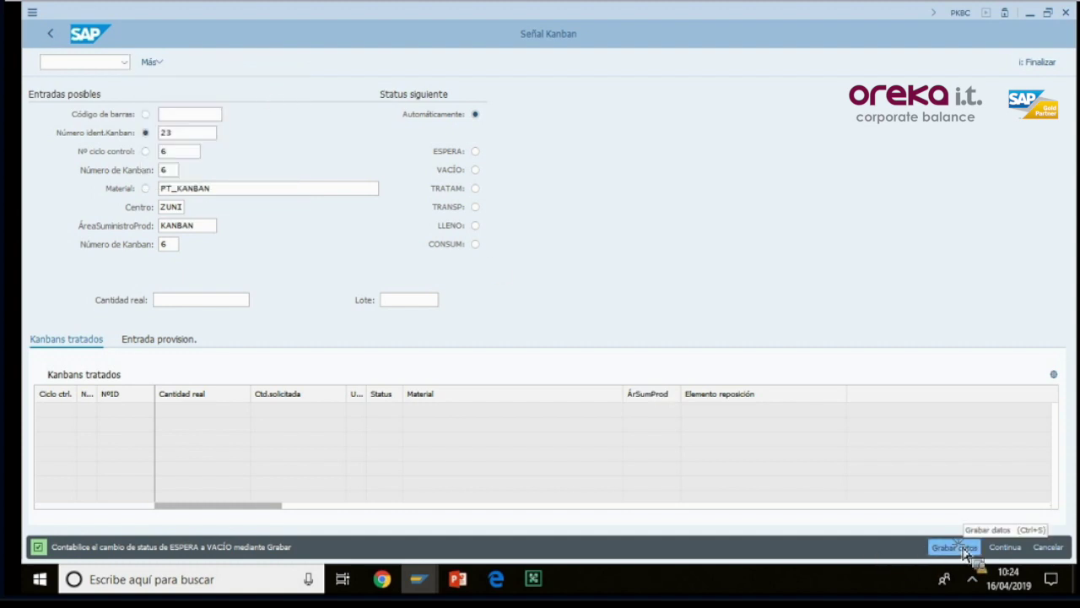
left_click(935, 541)
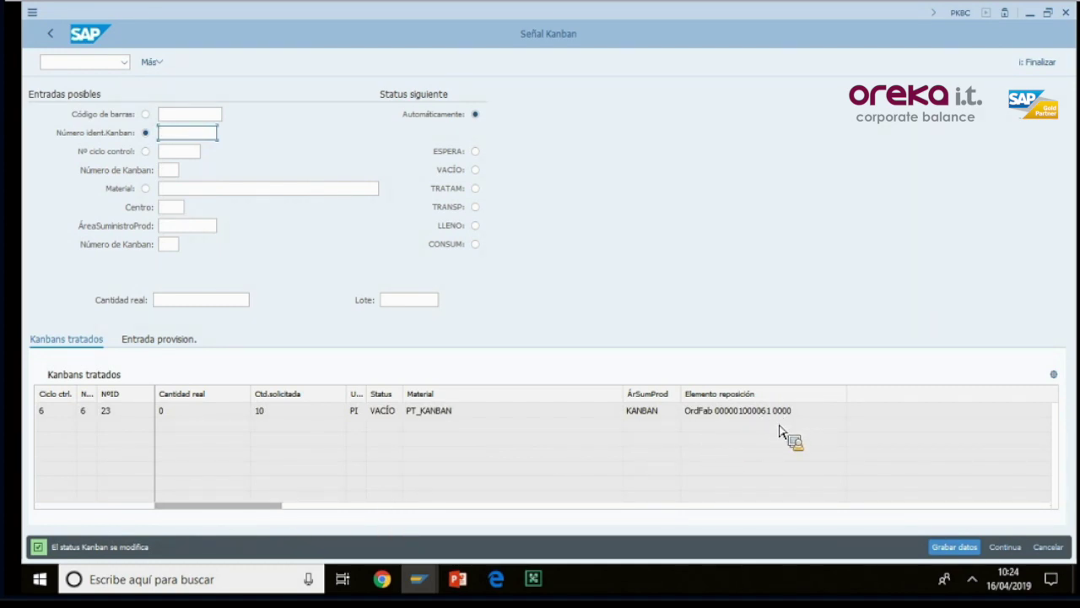
Switch to the requirements/stock list for PT_KANBAN and refresh it.
left_click(418, 587)
left_click(226, 515)
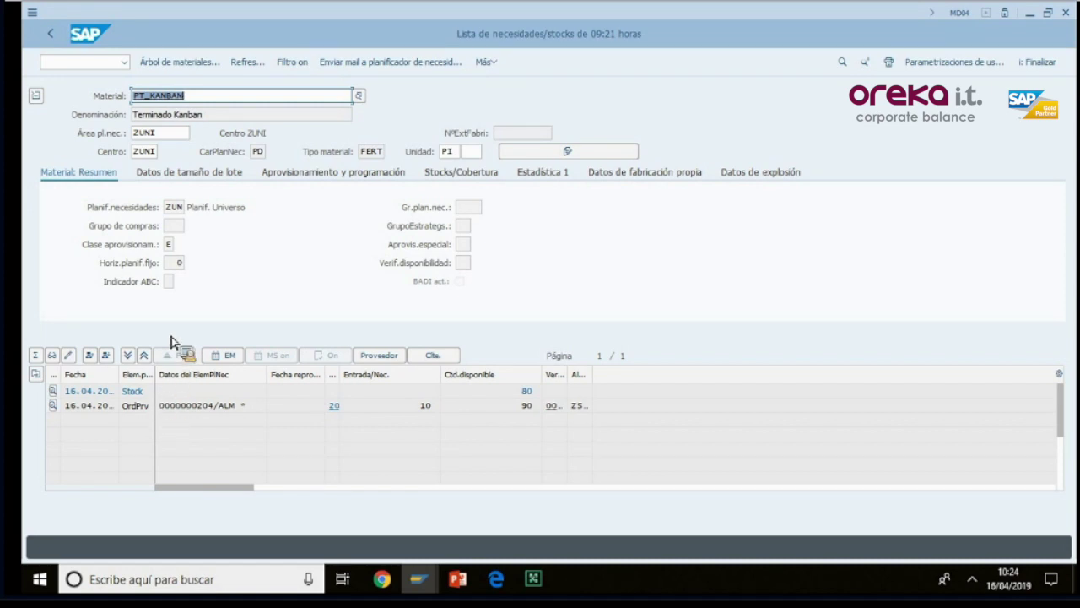
left_click(247, 65)
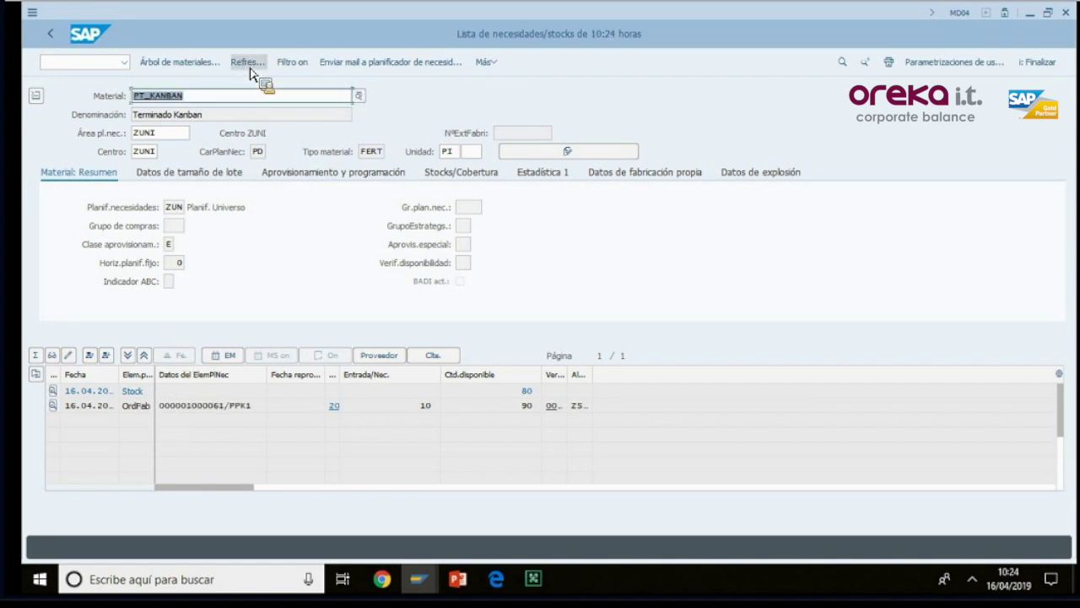
Open the PT_KANBAN production order in change mode from the requirements/stock list and release it.
double_click(187, 412)
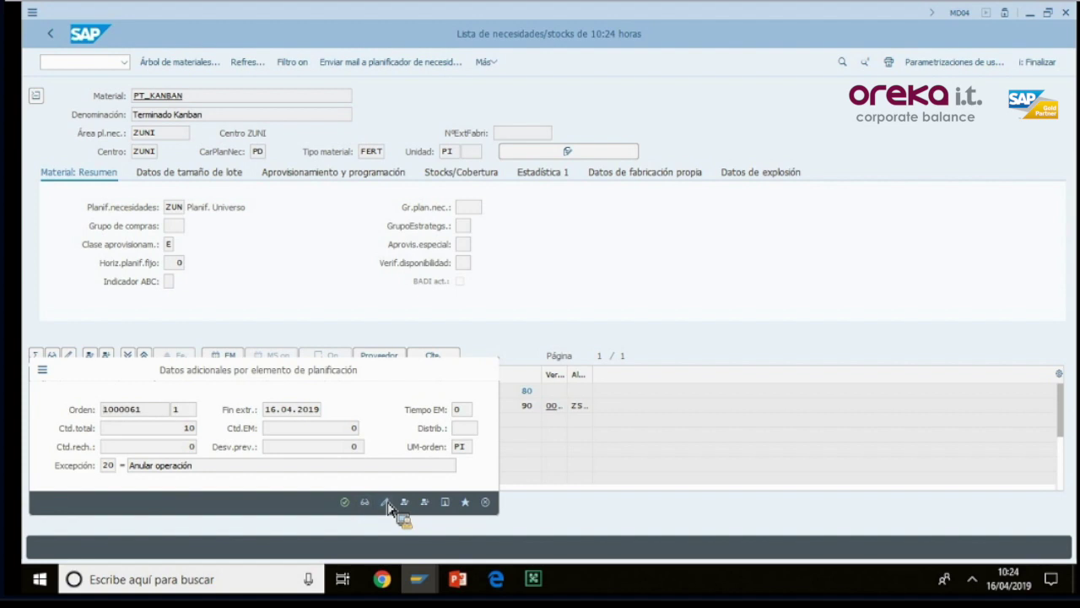
left_click(386, 503)
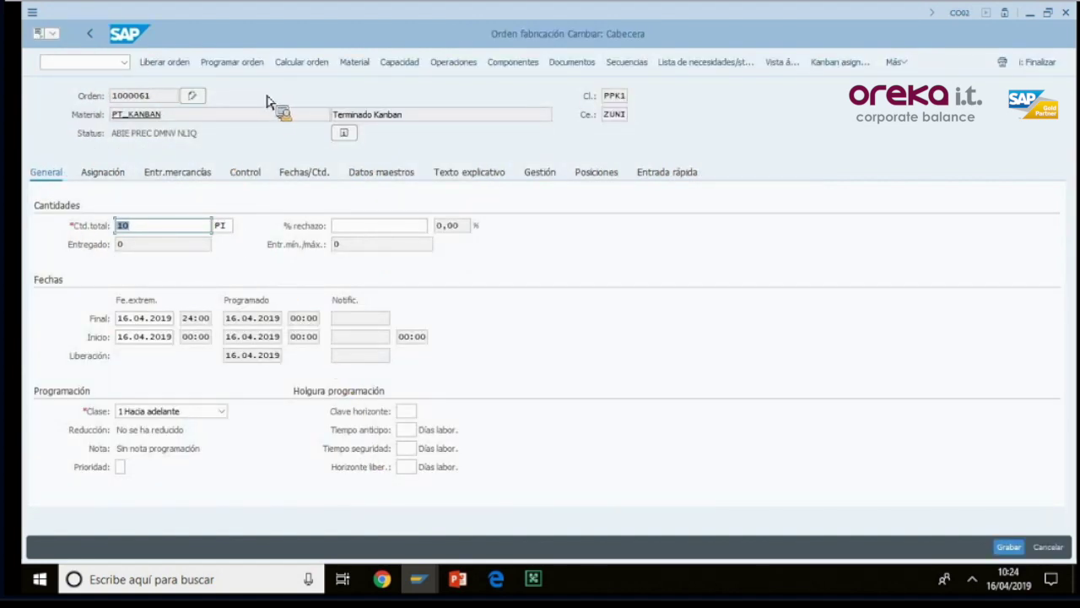
left_click(185, 65)
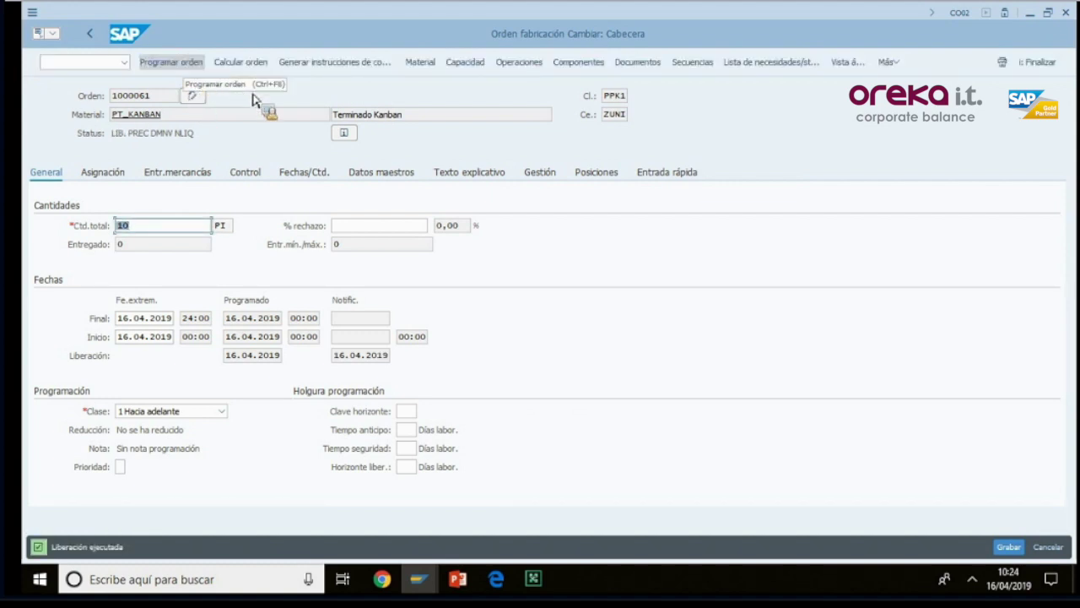
Switch to the consumer-view Kanban table and refresh it to check the containers' statuses.
left_click(419, 579)
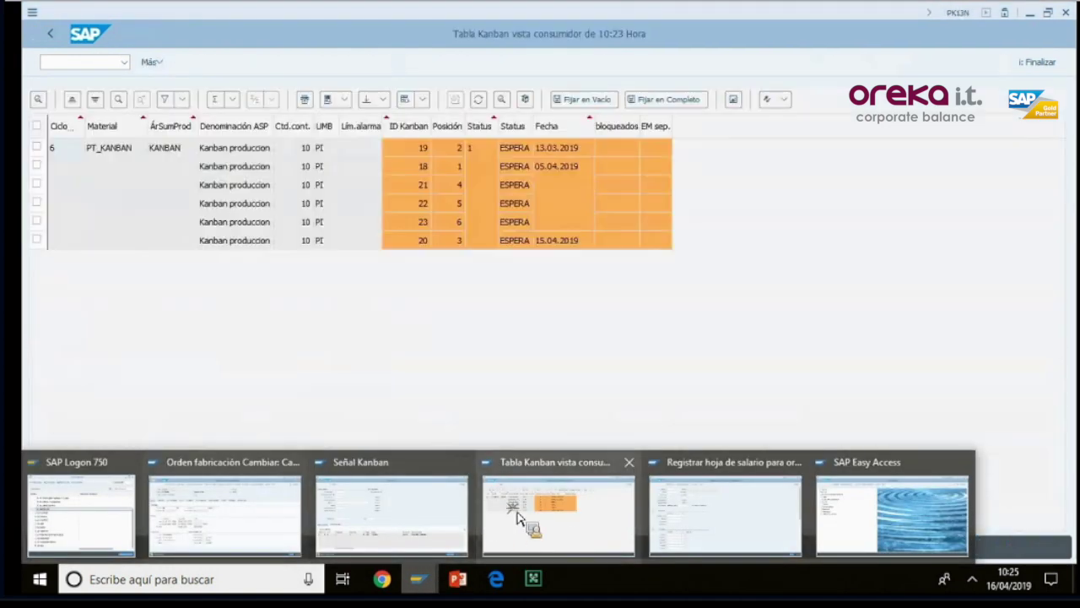
left_click(545, 498)
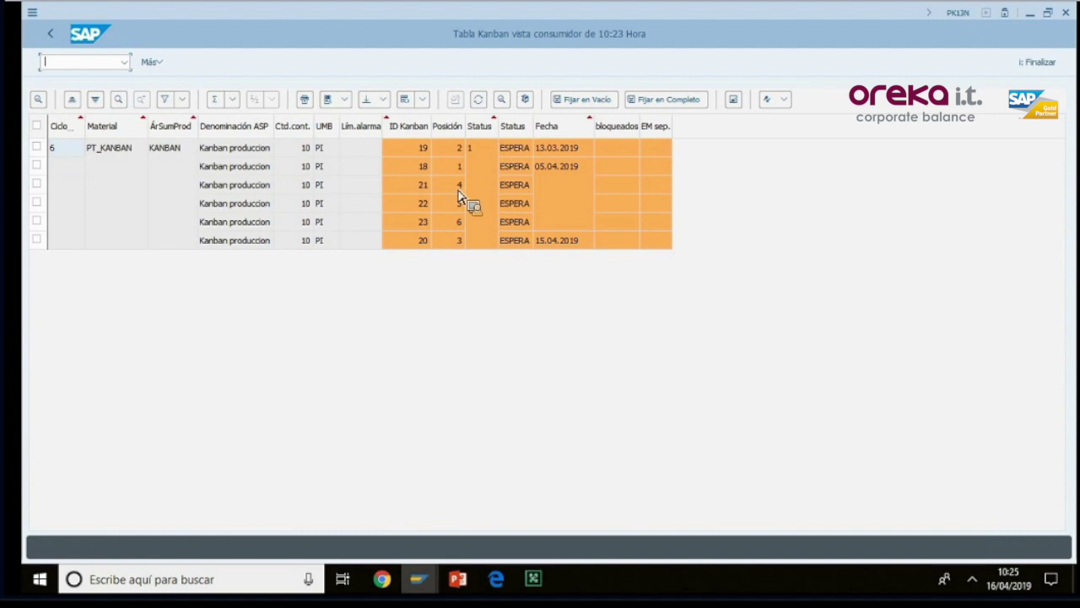
left_click(478, 101)
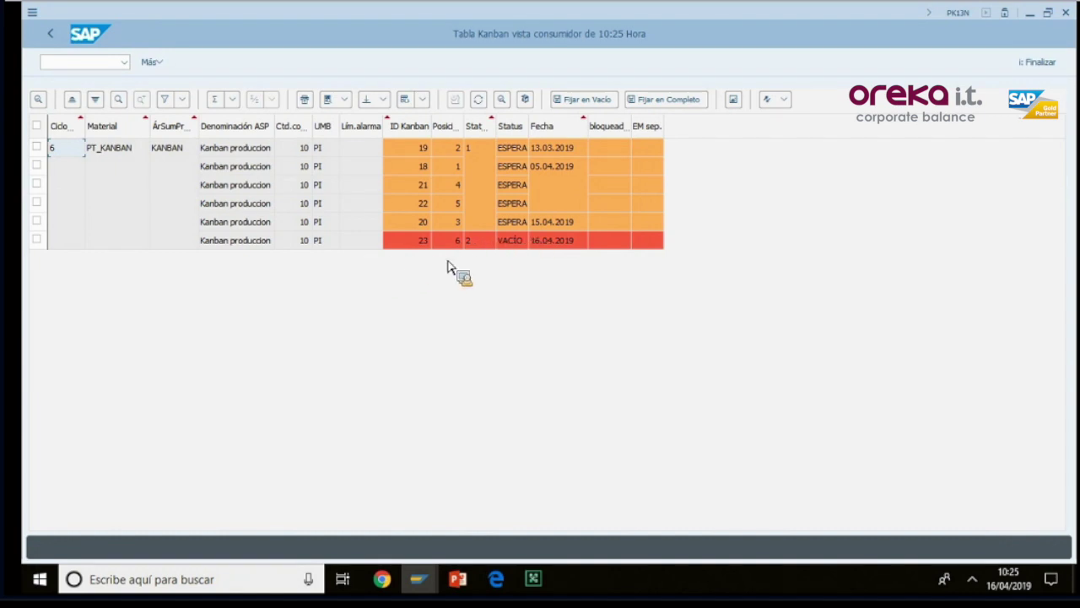
Return to the released production order in its change session and save it.
left_click(429, 586)
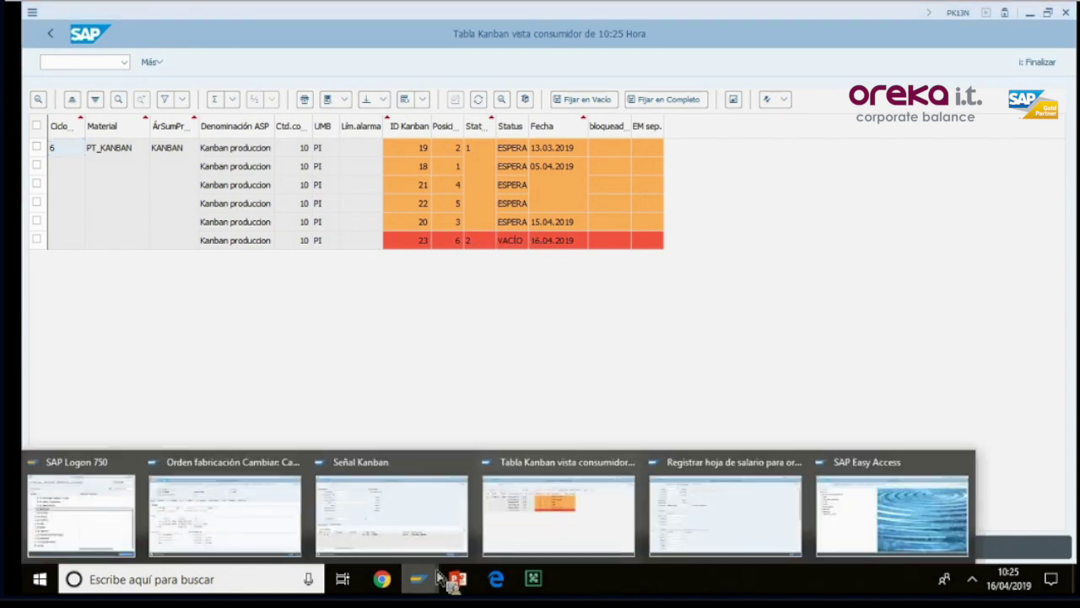
left_click(685, 493)
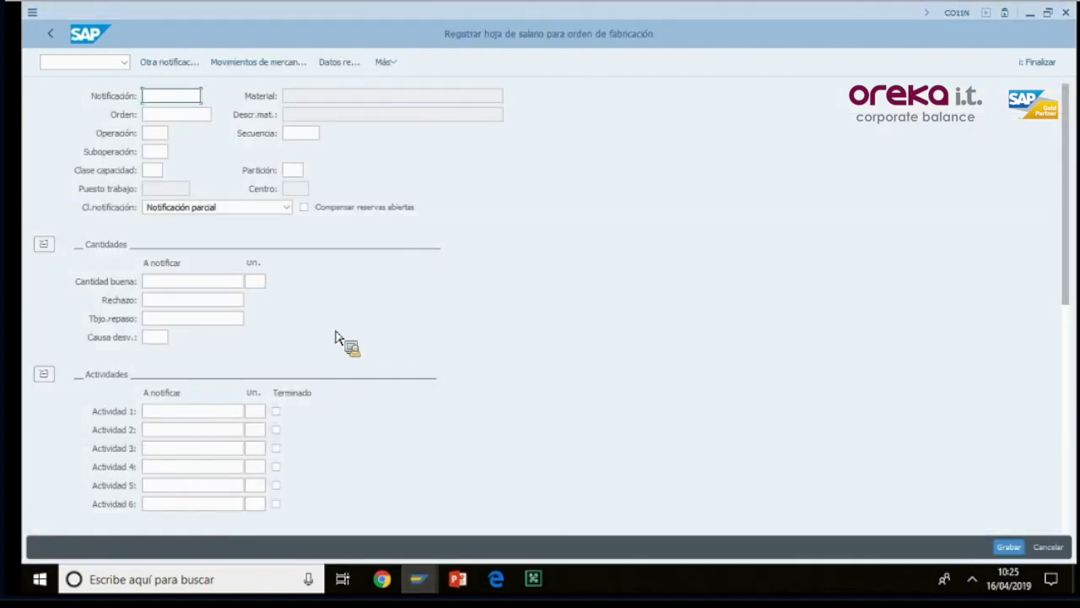
left_click(418, 586)
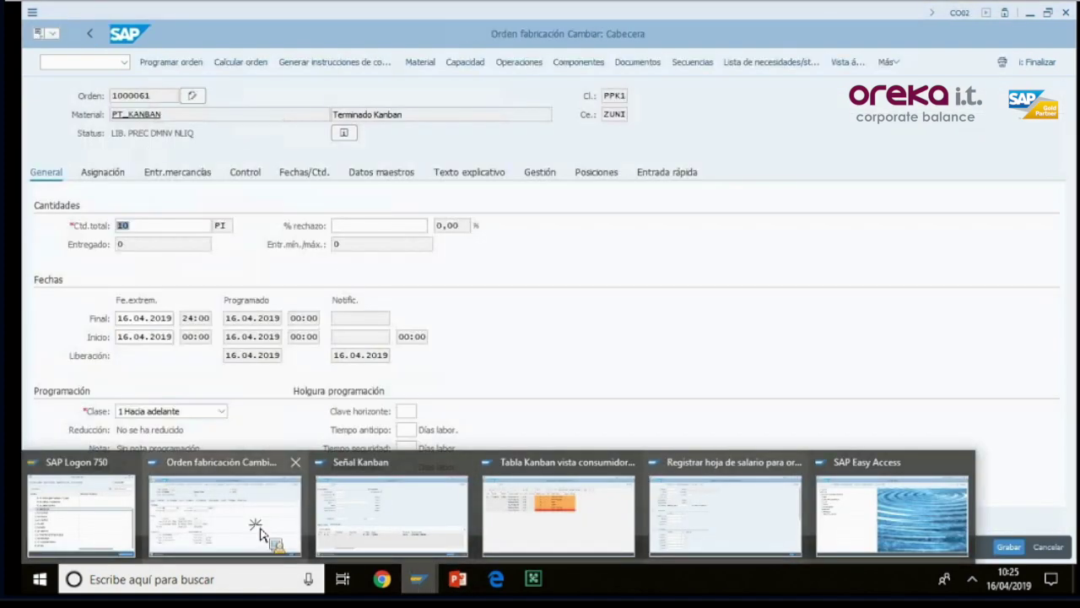
left_click(270, 533)
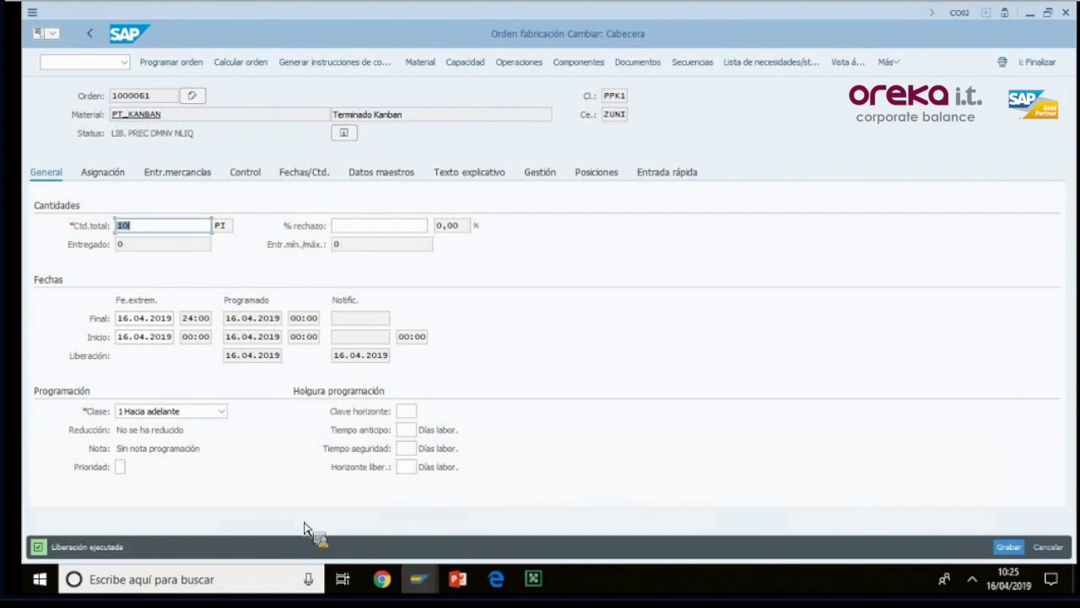
left_click(1009, 547)
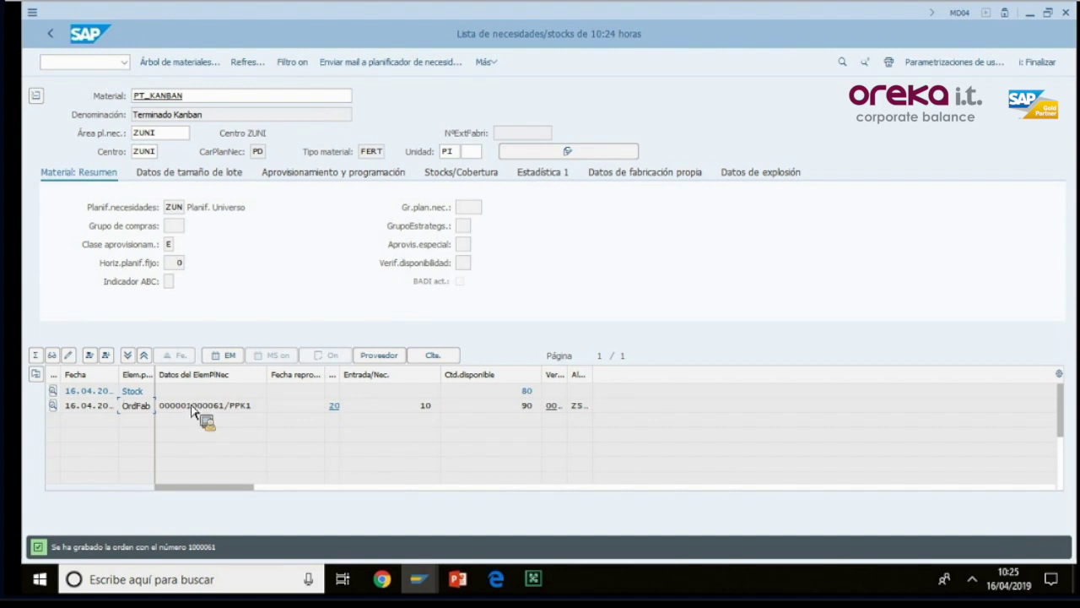
In the CO11N confirmation session, load the released order by its number and set the good quantity to 10.
left_click_drag(191, 408, 175, 126)
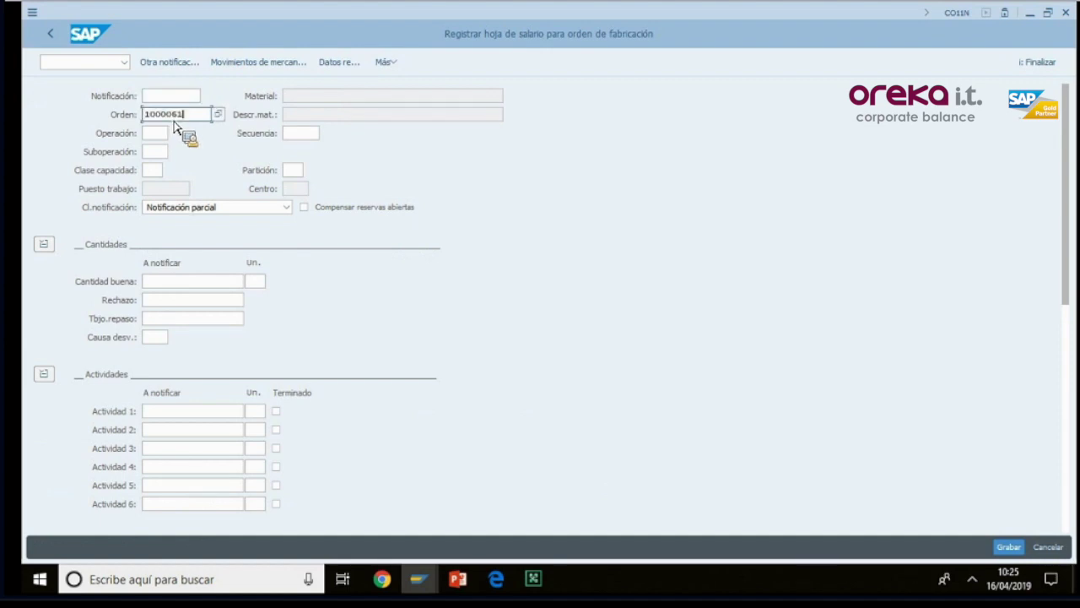
key("Return")
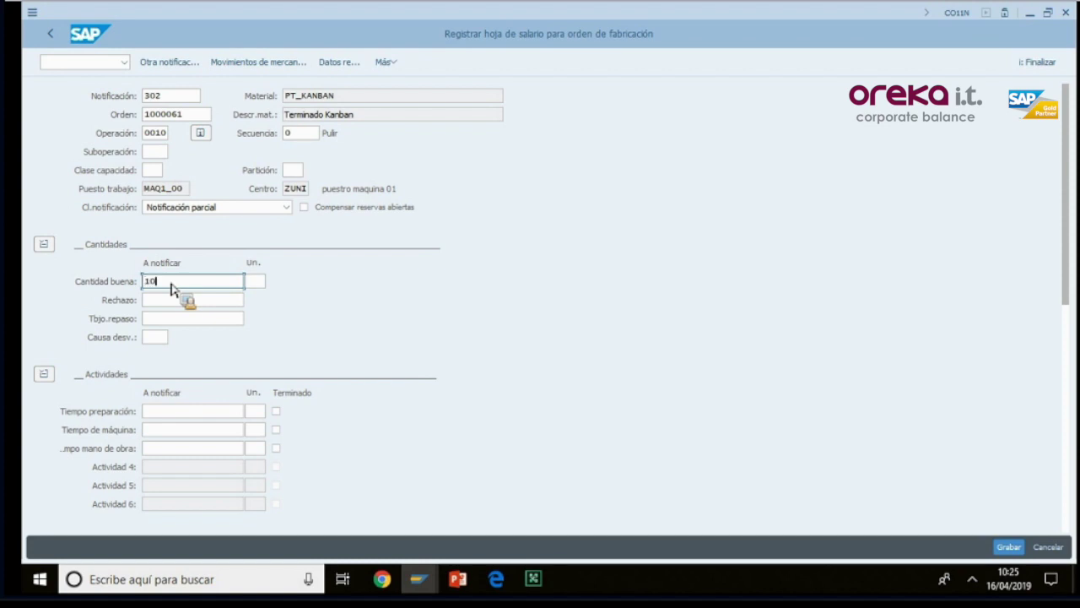
key("Return")
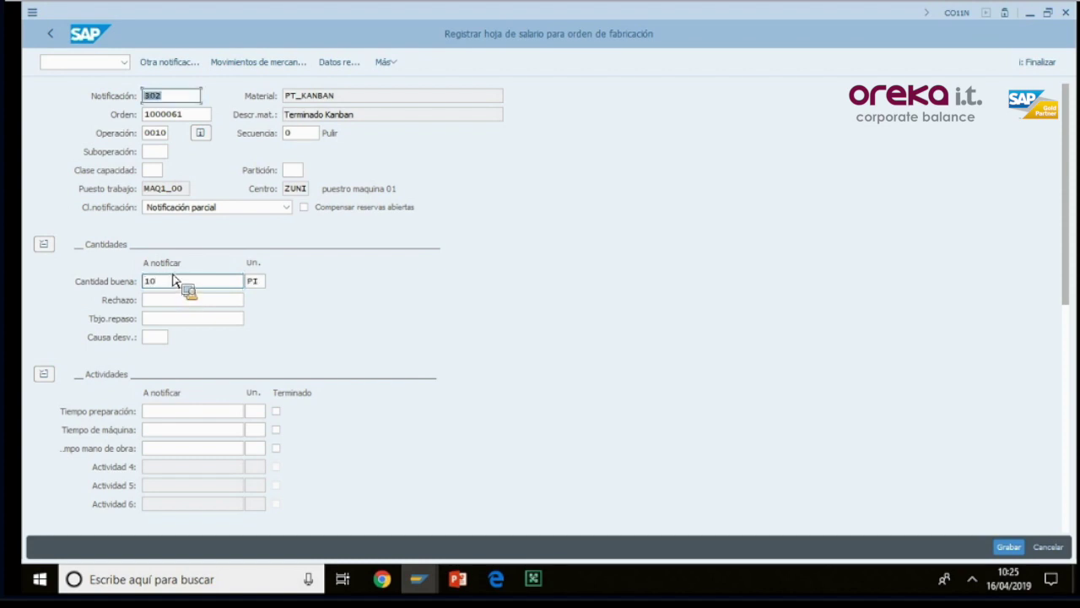
Review the movement types in the confirmation's goods movements overview and post the confirmation.
left_click(249, 65)
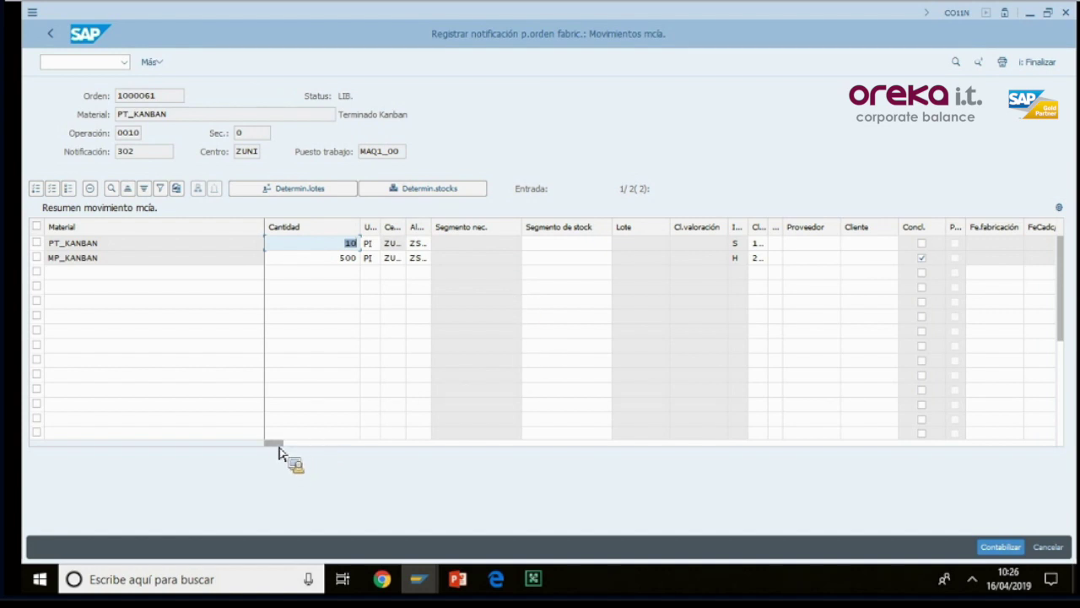
left_click_drag(279, 453, 393, 448)
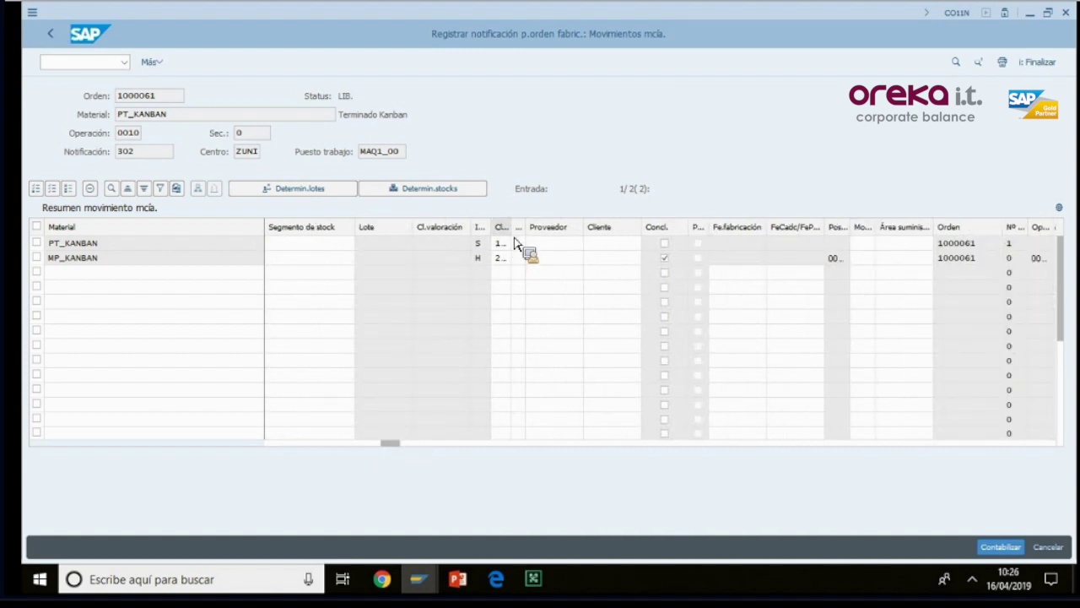
left_click_drag(514, 228, 532, 245)
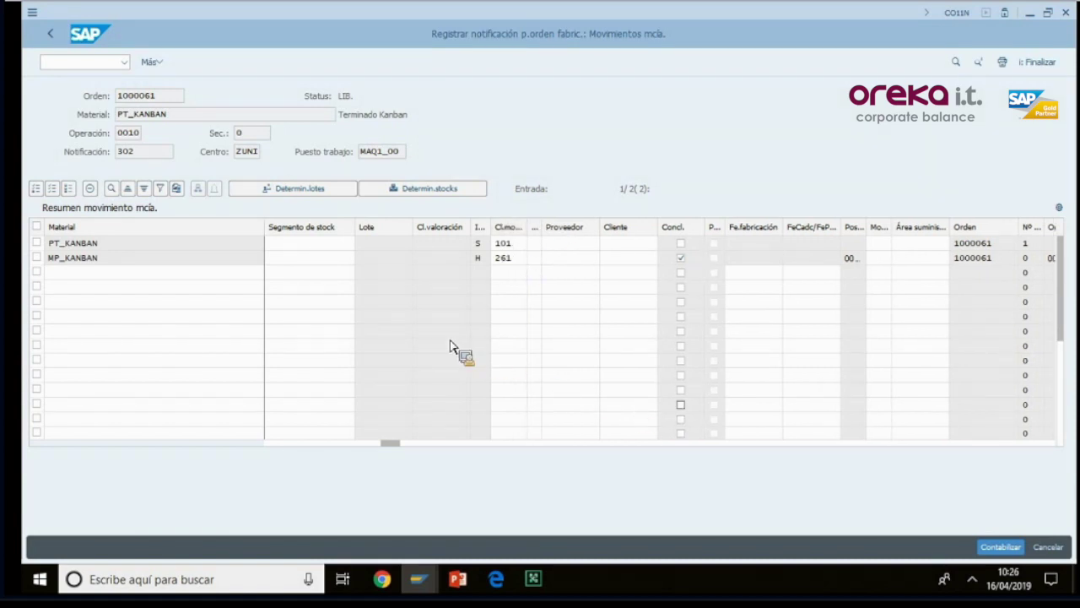
left_click(1000, 548)
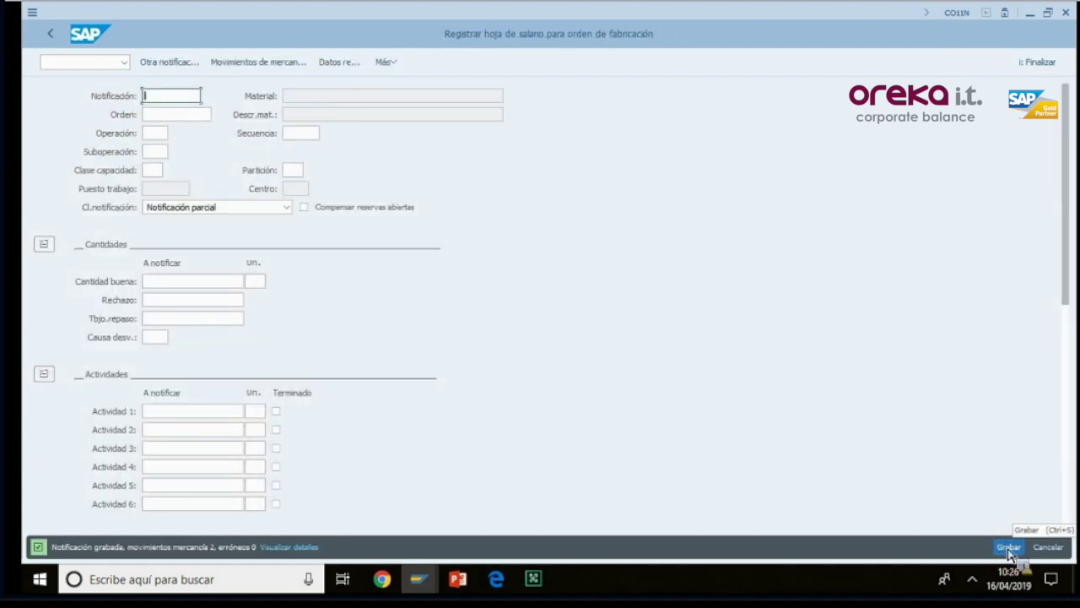
left_click(1010, 549)
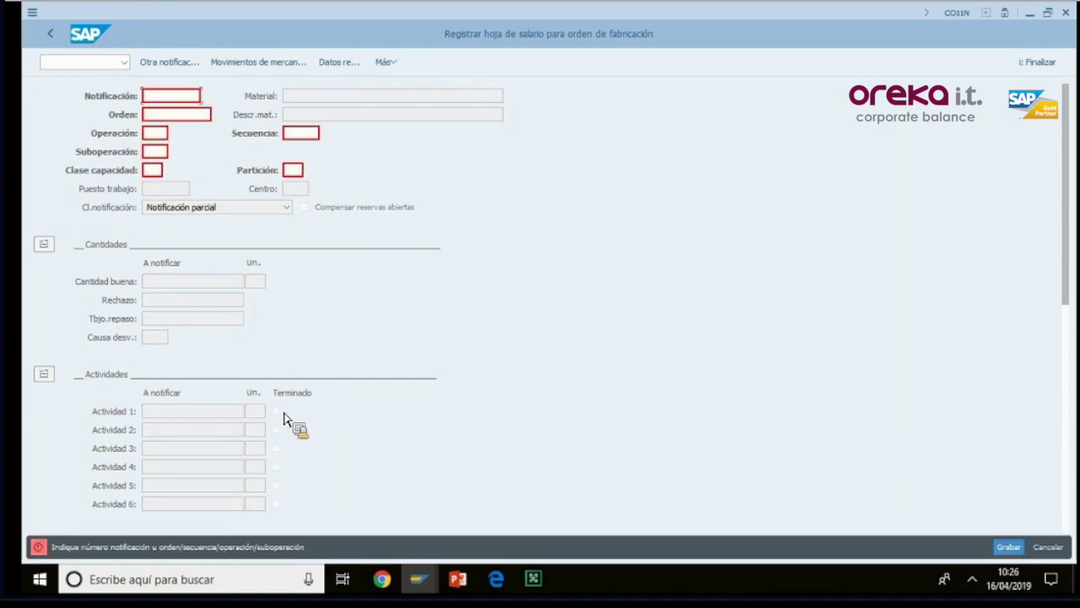
Switch to the consumer-view Kanban table and refresh it to check the replenished container's status.
mouse_move(420, 579)
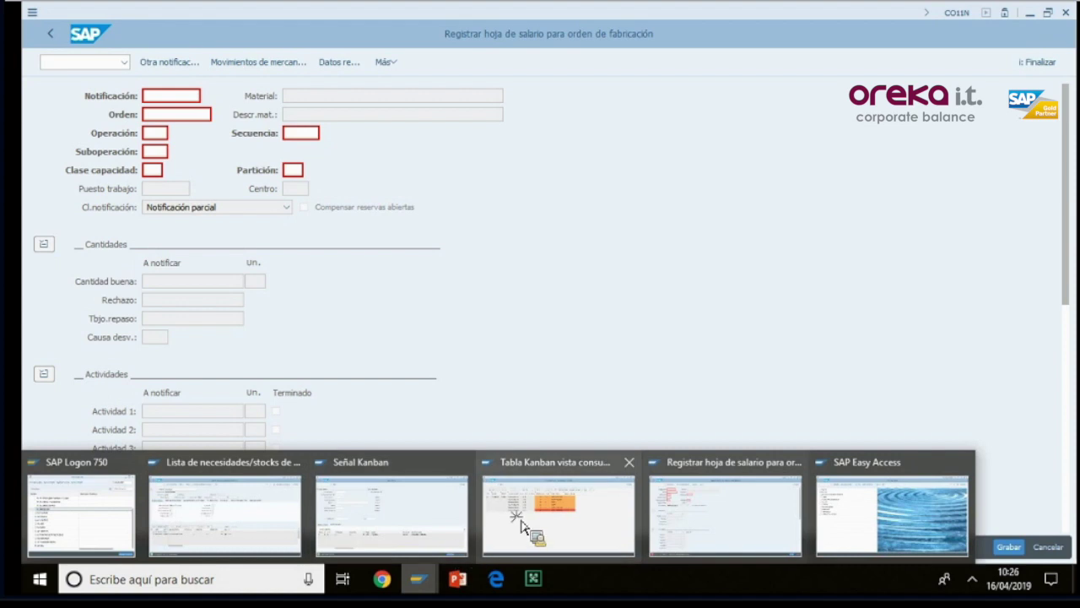
left_click(514, 460)
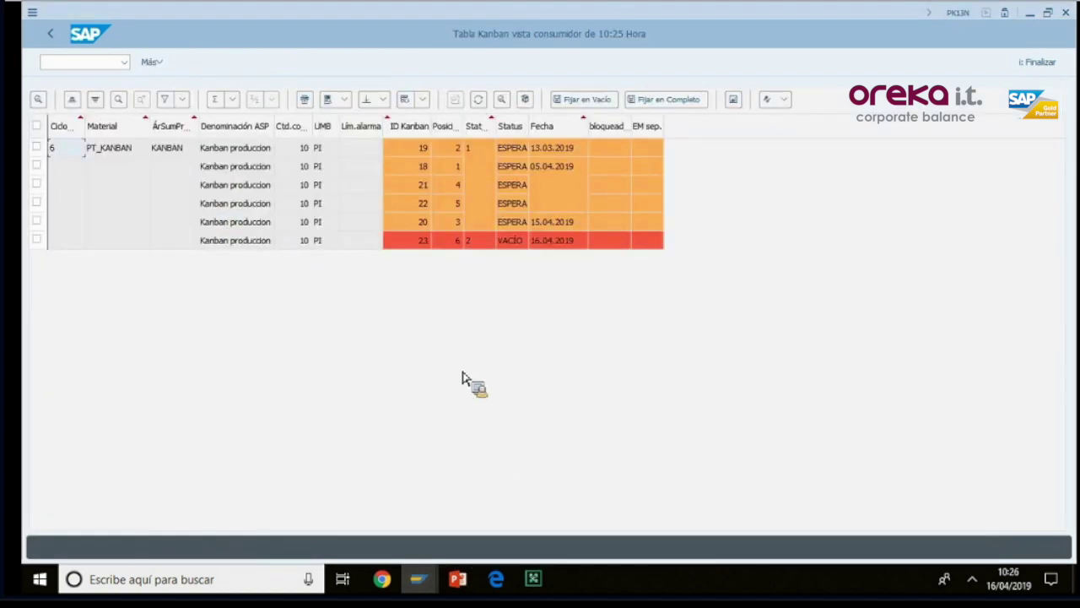
left_click(479, 99)
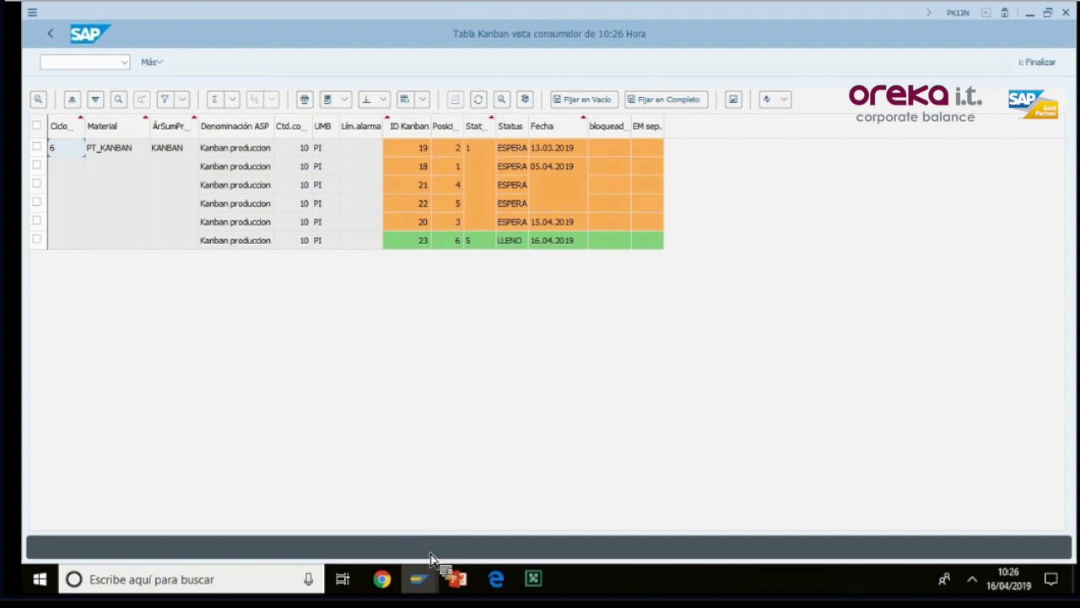
Switch to the PT_KANBAN requirements/stock list and select the confirmed production order's entry.
mouse_move(420, 579)
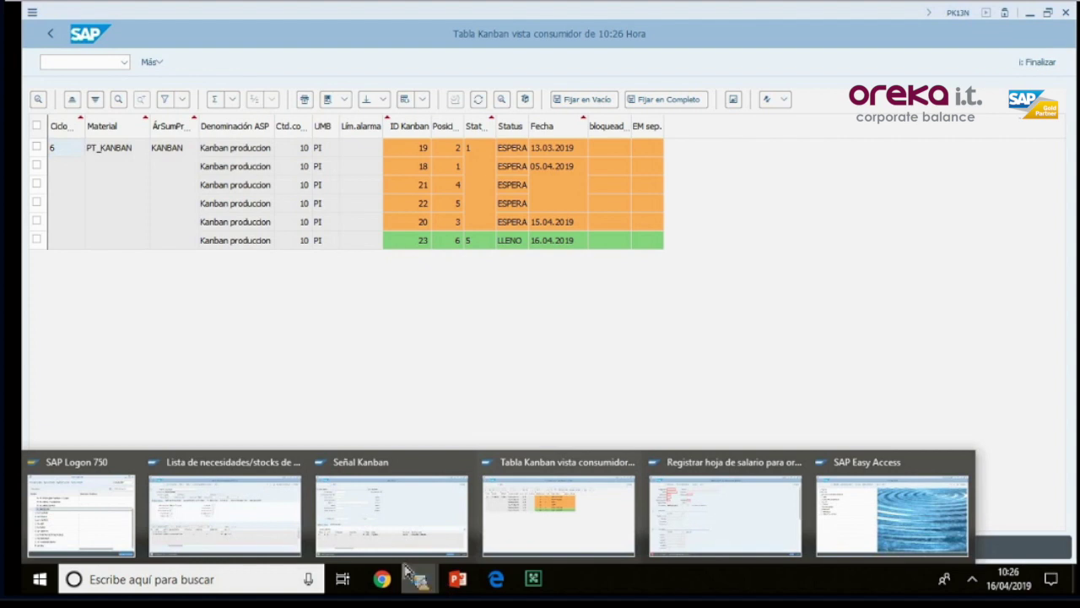
left_click(244, 512)
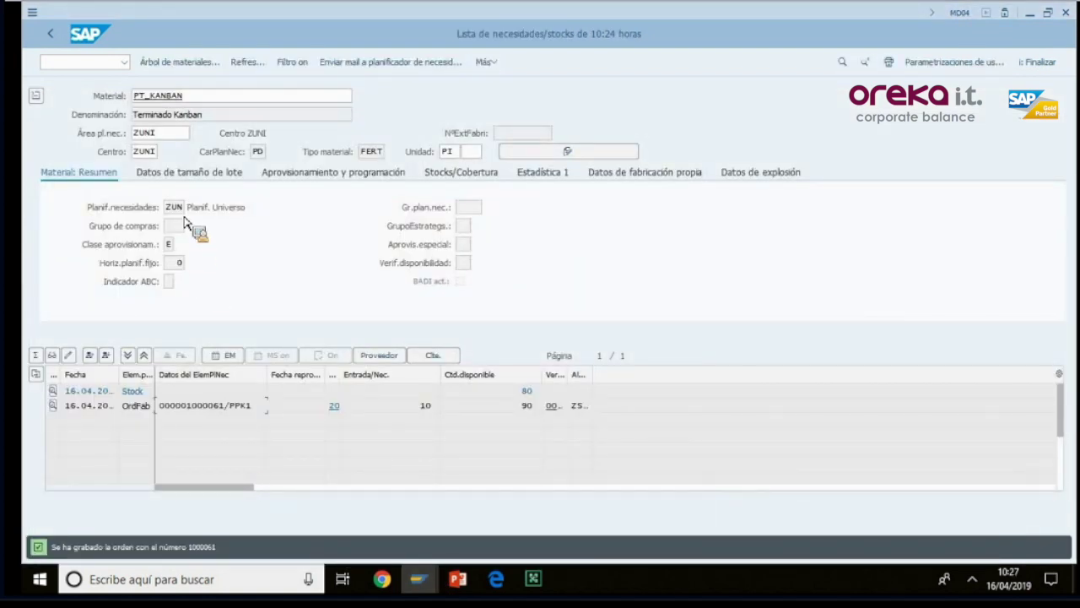
left_click(225, 406)
After consulting the Kanban table, enter Kanban ID 22 in the Kanban signal session and save its change to empty status.
left_click(421, 583)
left_click(506, 462)
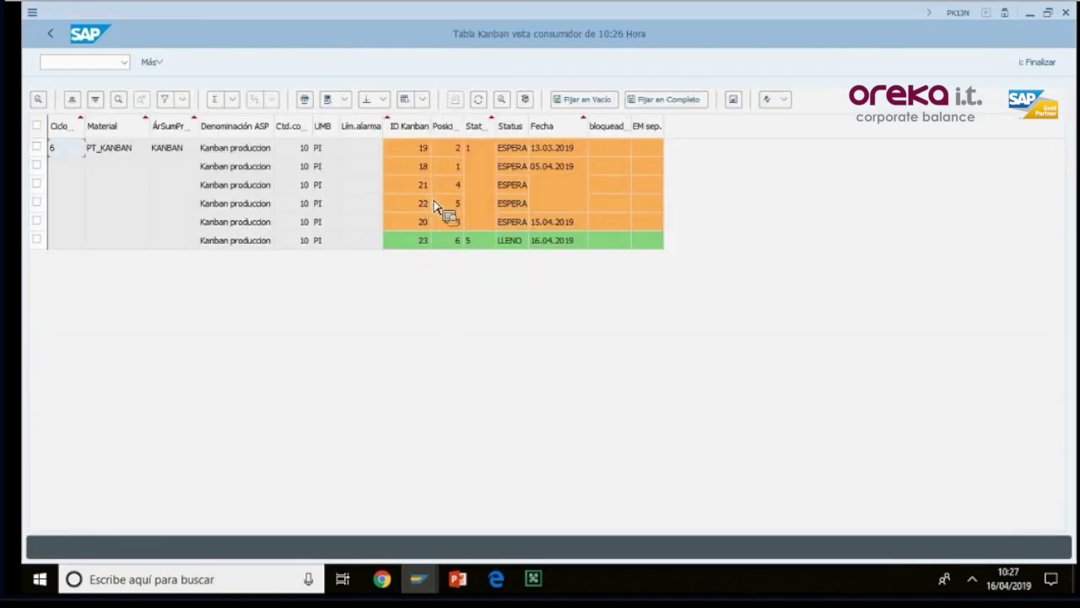
left_click(419, 579)
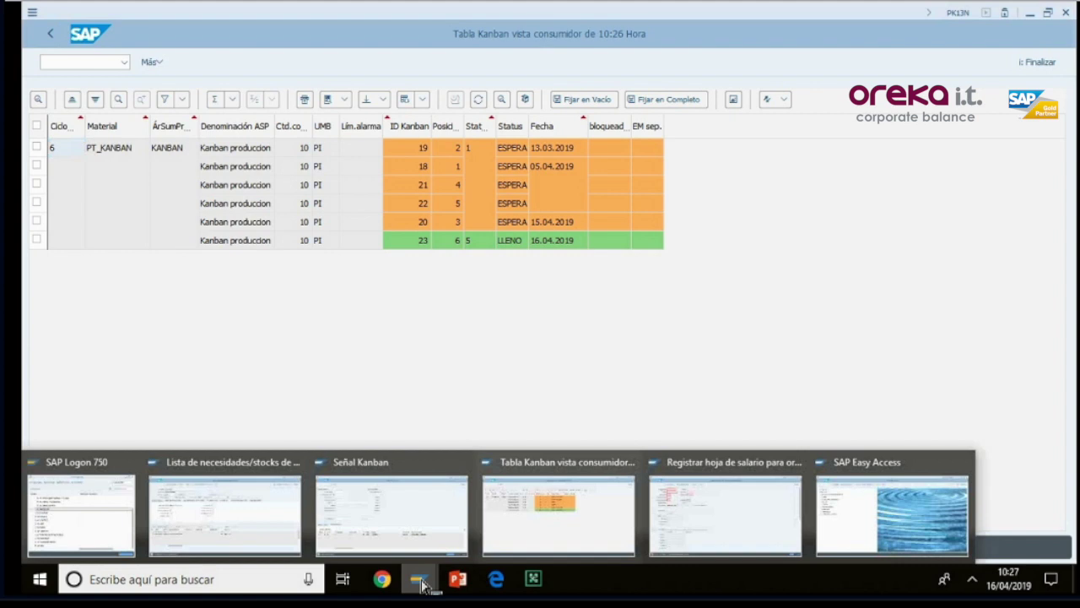
left_click(397, 522)
type("22")
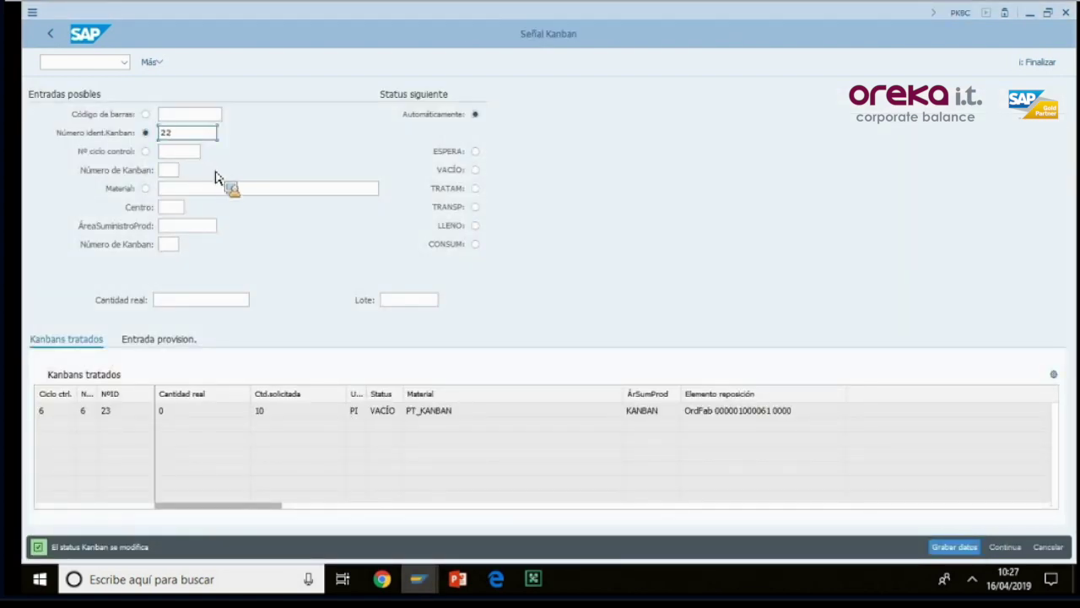
key("Return")
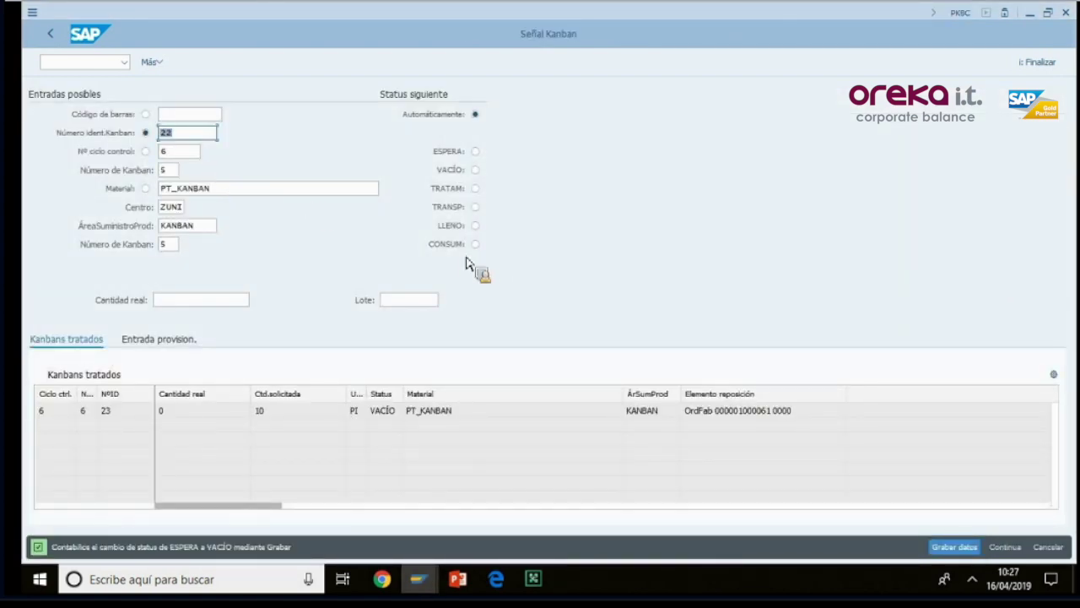
left_click(953, 547)
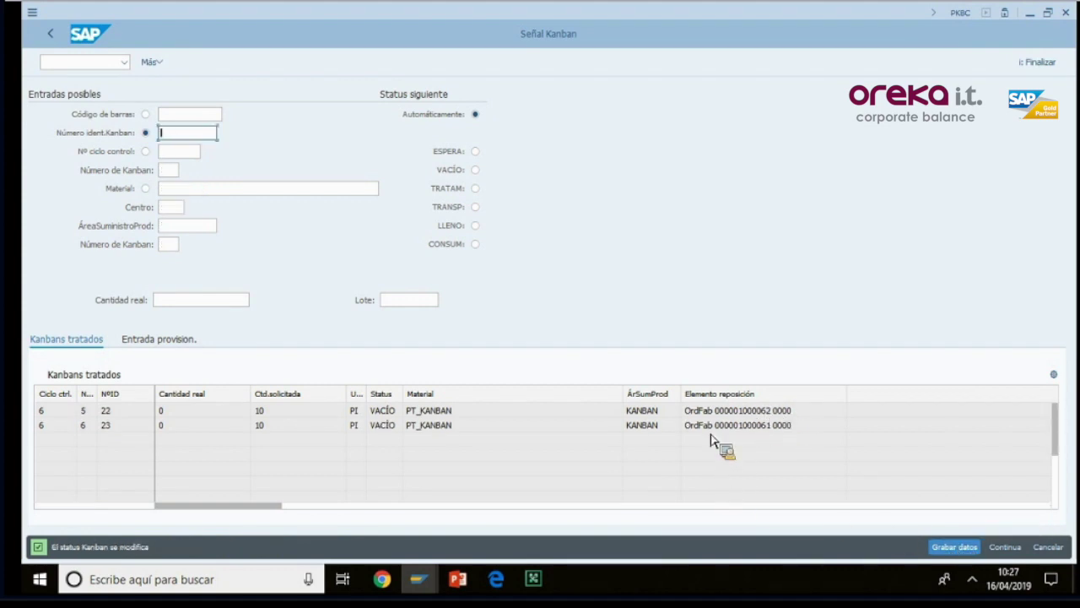
Return to the PT_KANBAN requirements/stock list and refresh it to check the stock and open production orders.
left_click(417, 580)
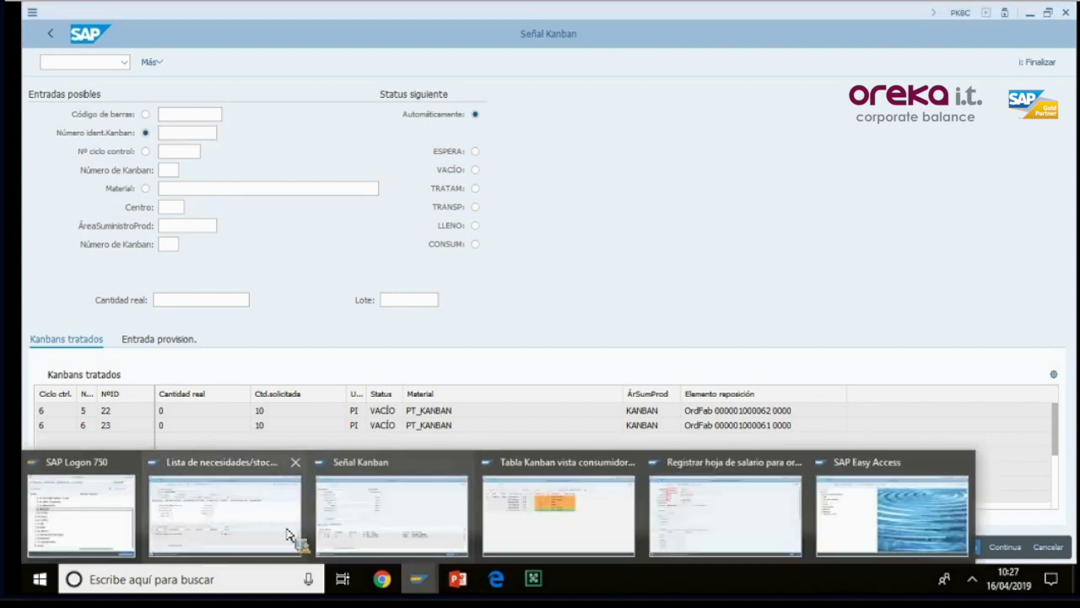
left_click(287, 534)
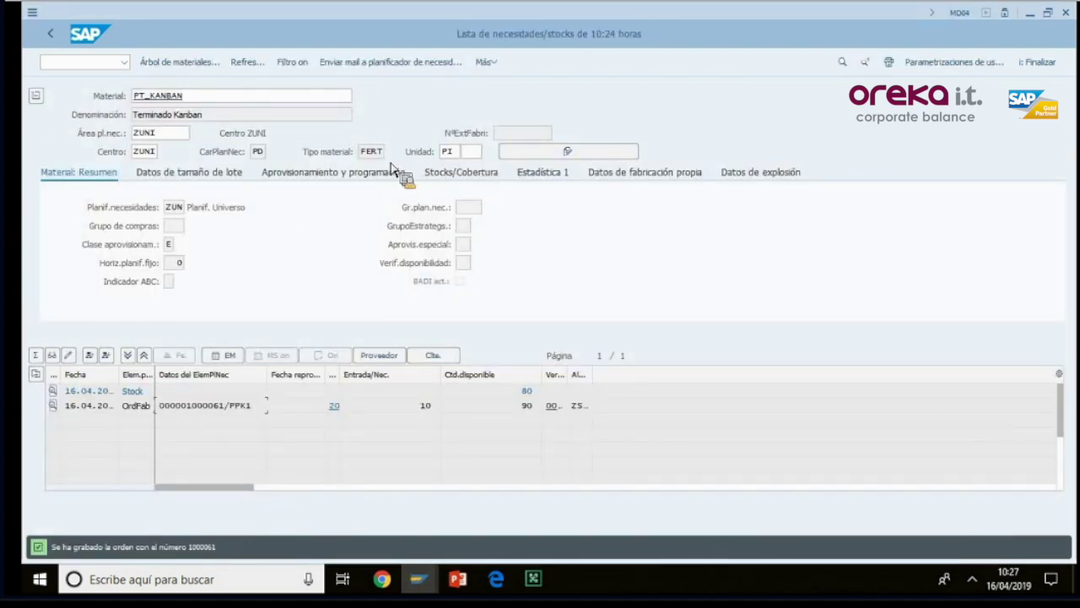
left_click(248, 64)
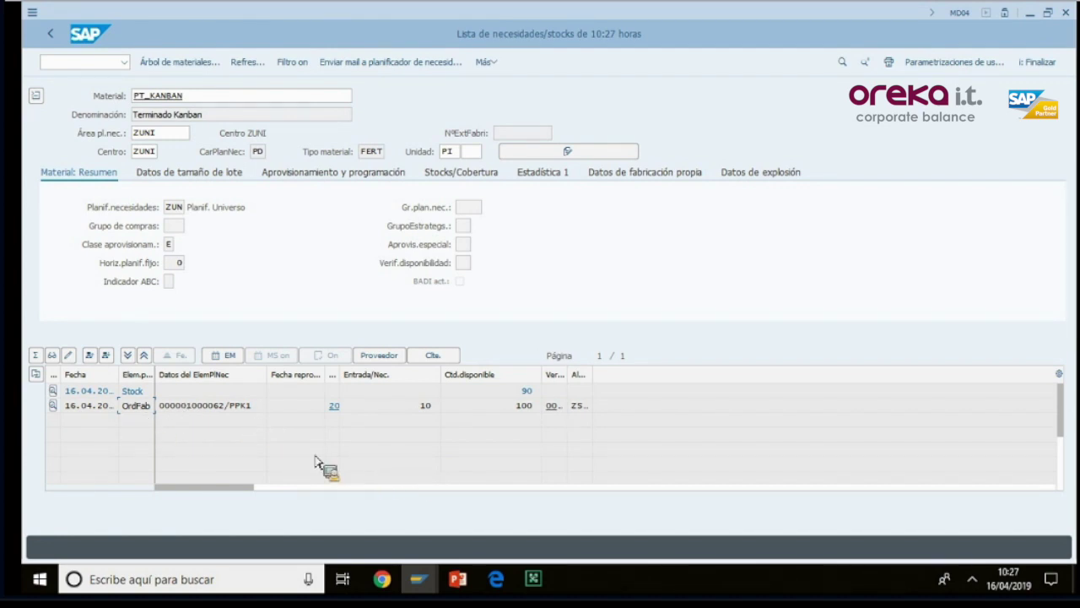
Display the requirements/stock list for raw material MP_KANBAN instead of the finished product.
mouse_move(431, 582)
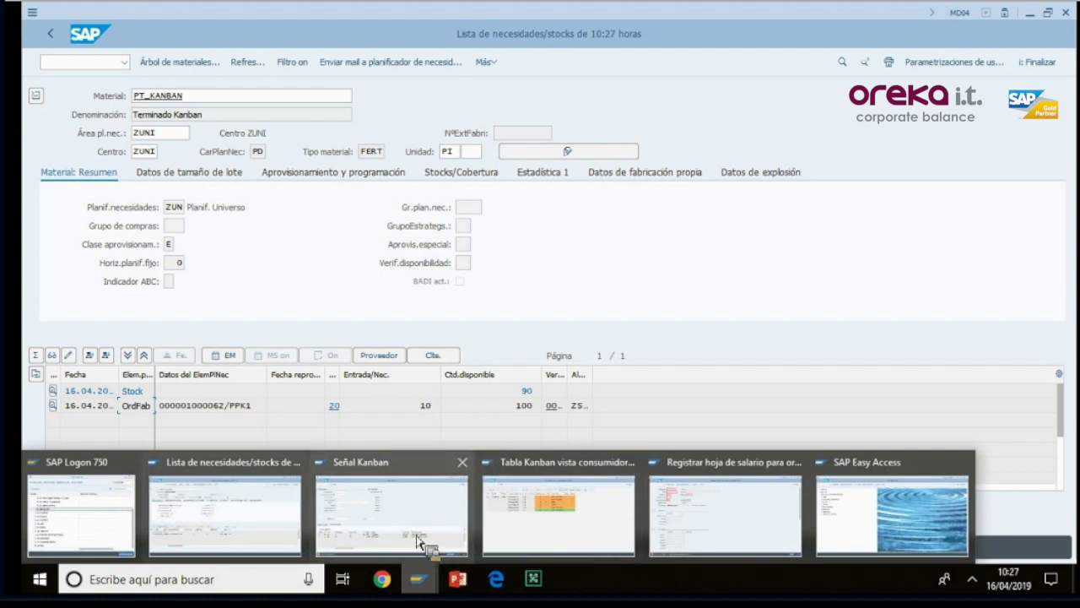
mouse_move(386, 557)
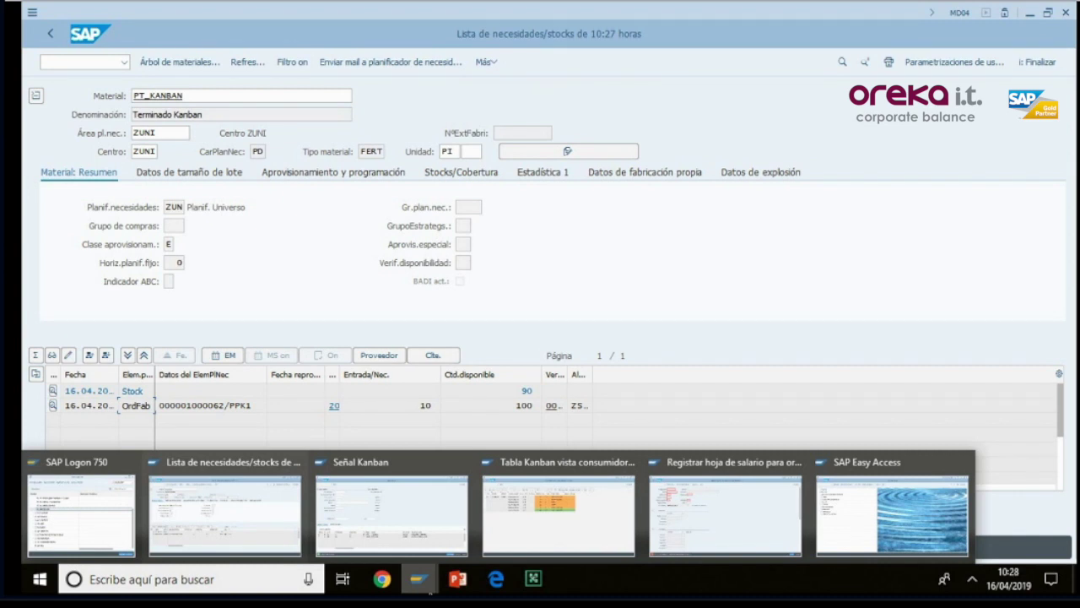
left_click(272, 536)
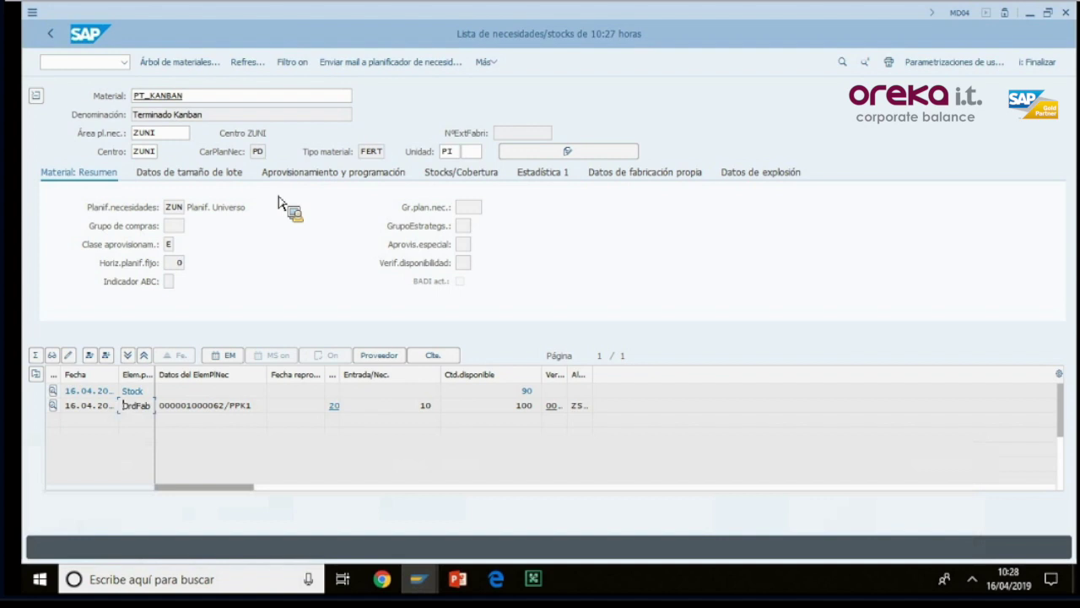
left_click_drag(190, 97, 126, 93)
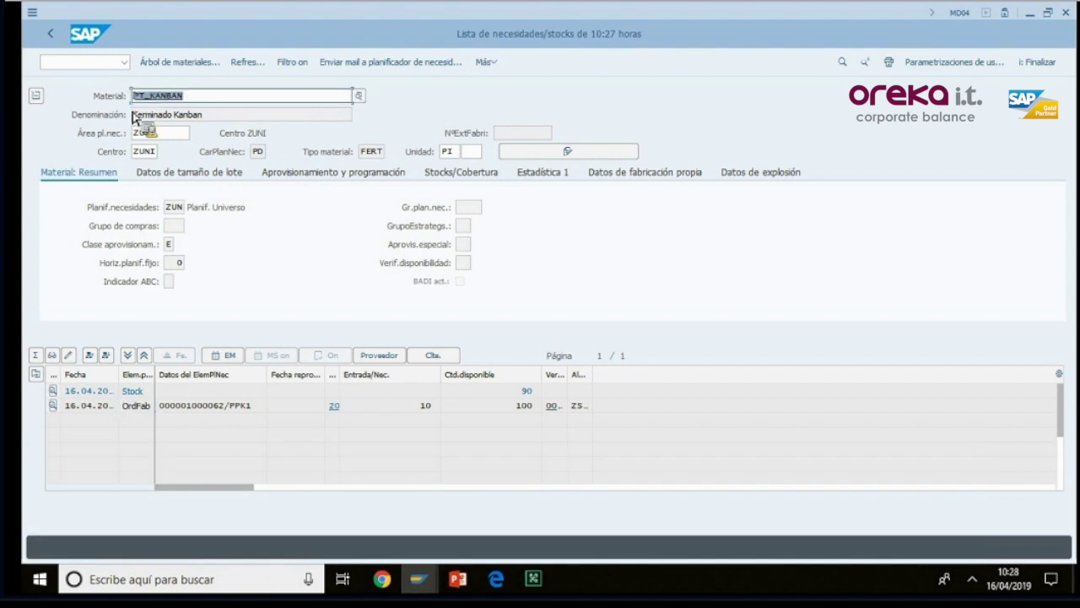
type("m")
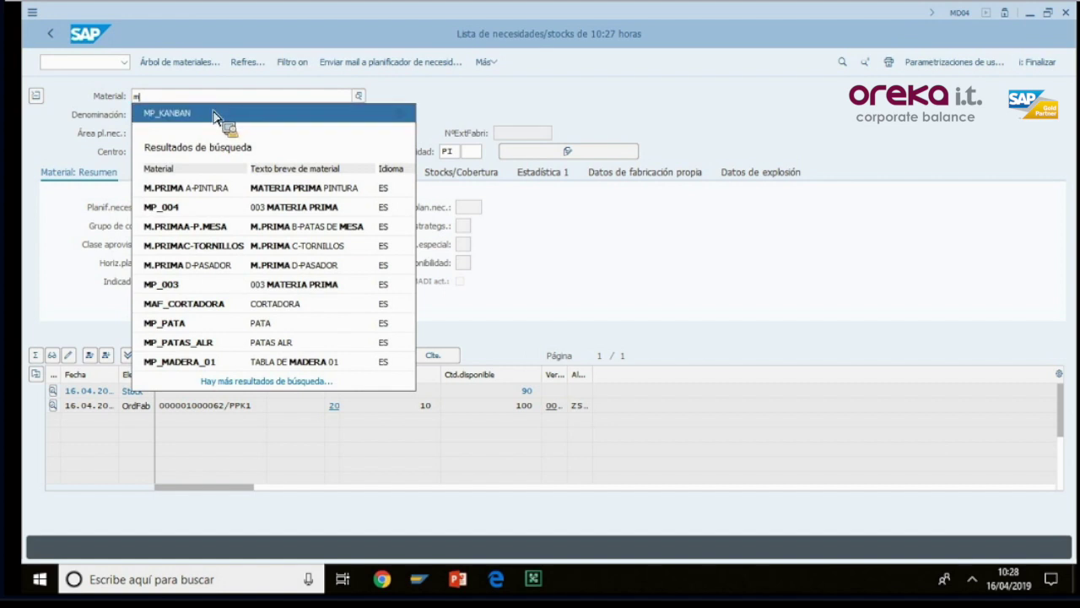
left_click(217, 113)
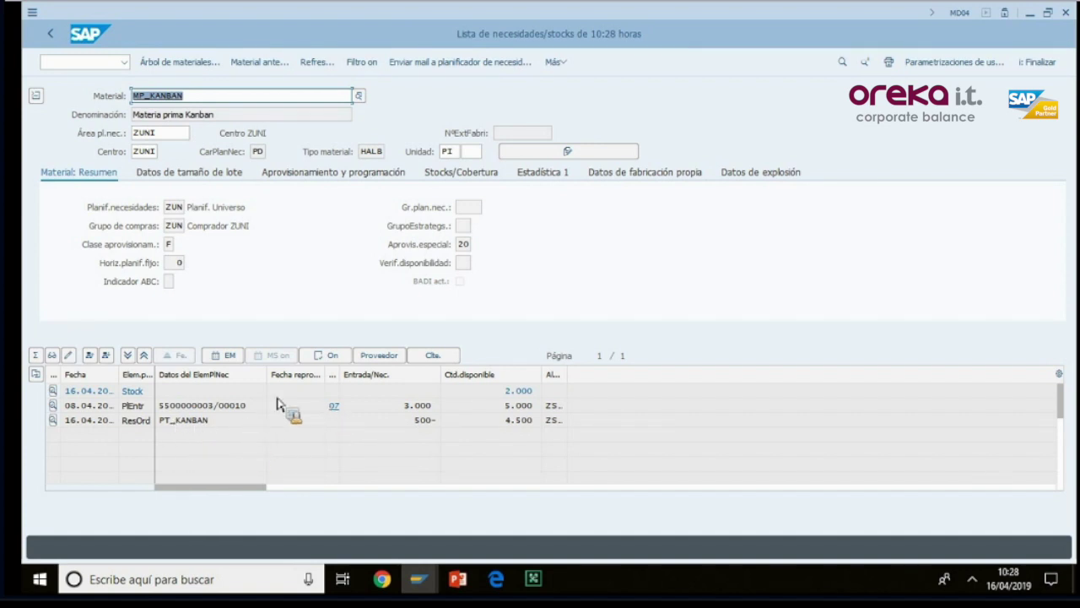
Go back to the consumer-view Kanban table and refresh it to check containers 22 and 23.
left_click(426, 571)
left_click(540, 513)
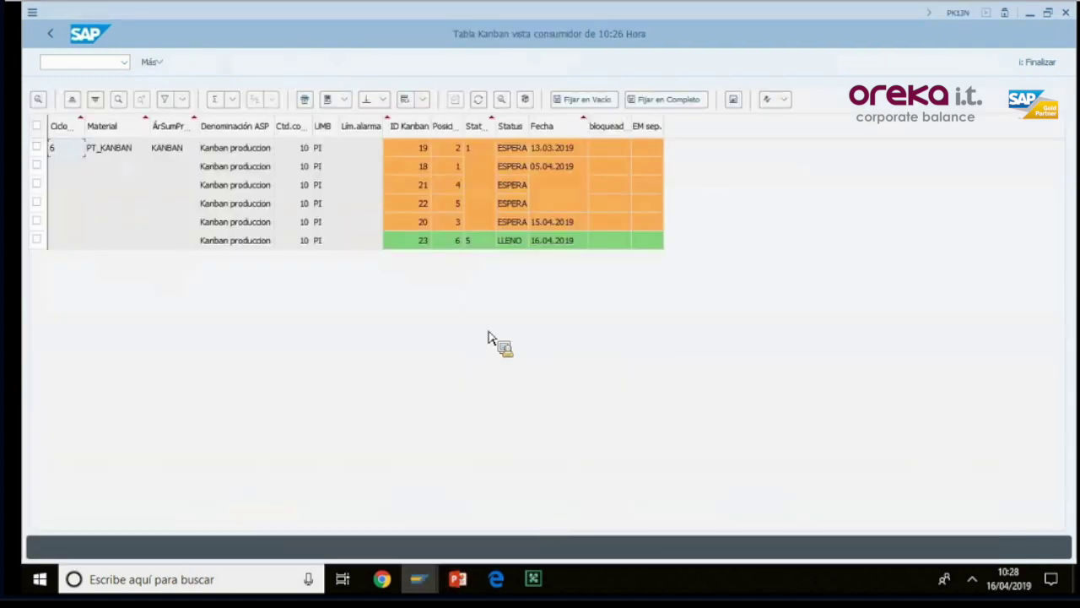
left_click(479, 100)
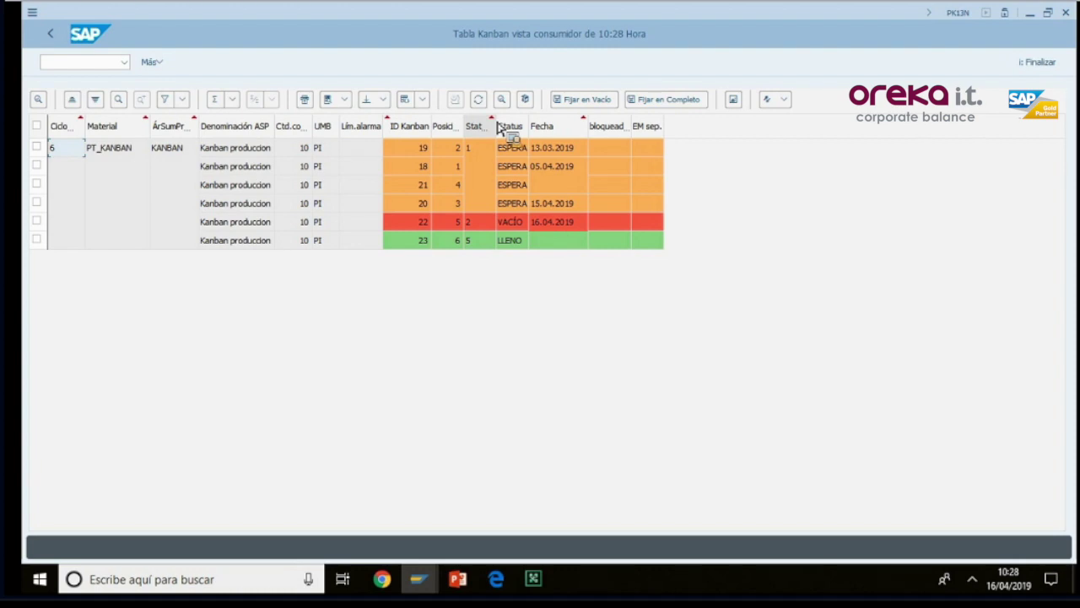
left_click_drag(498, 127, 513, 149)
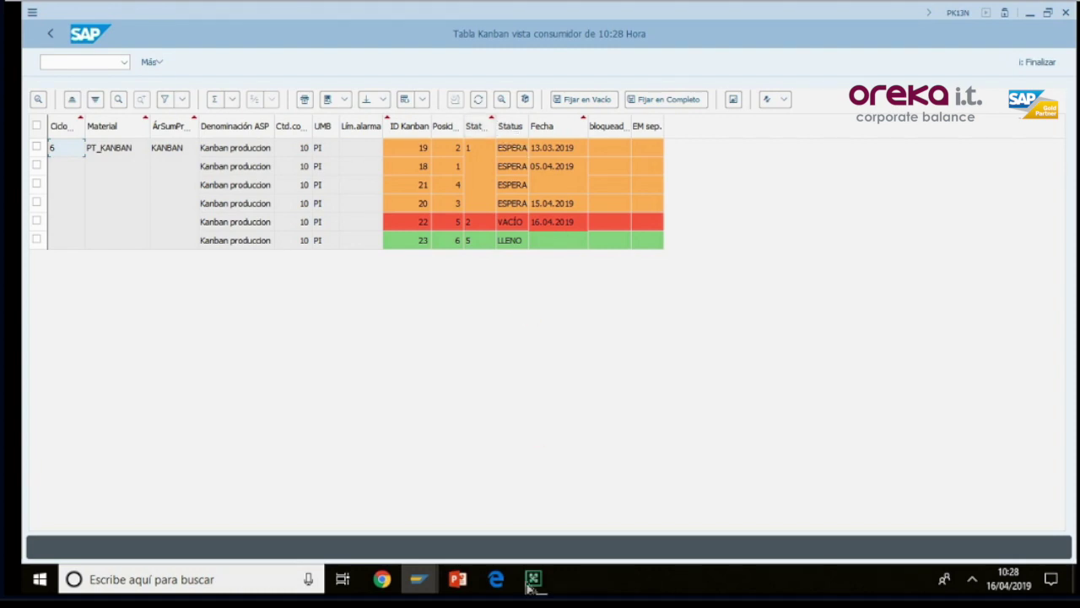